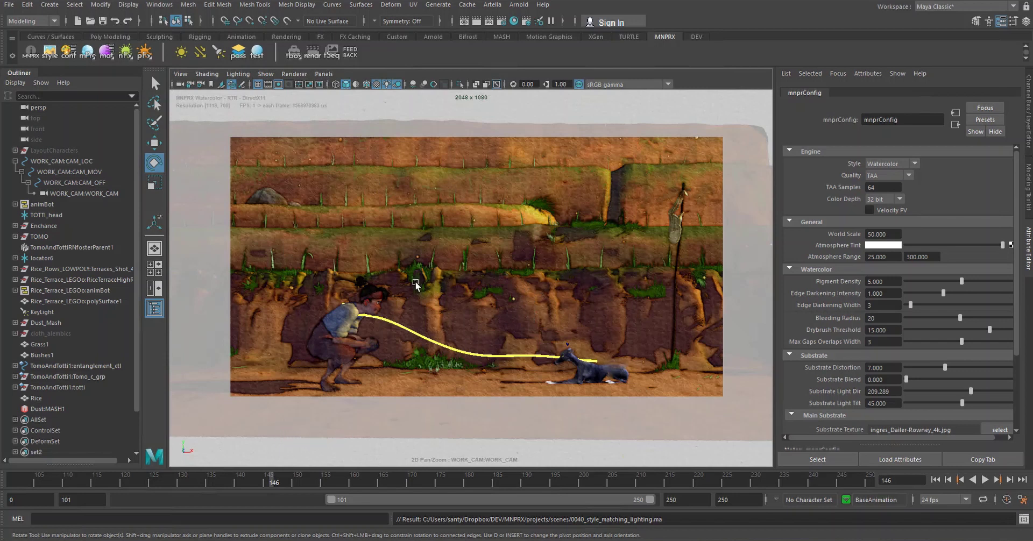
Examine the reference painting of the girl and dog in Photos and return to Maya.
{"action": "left_click", "coordinate": [246, 540]}
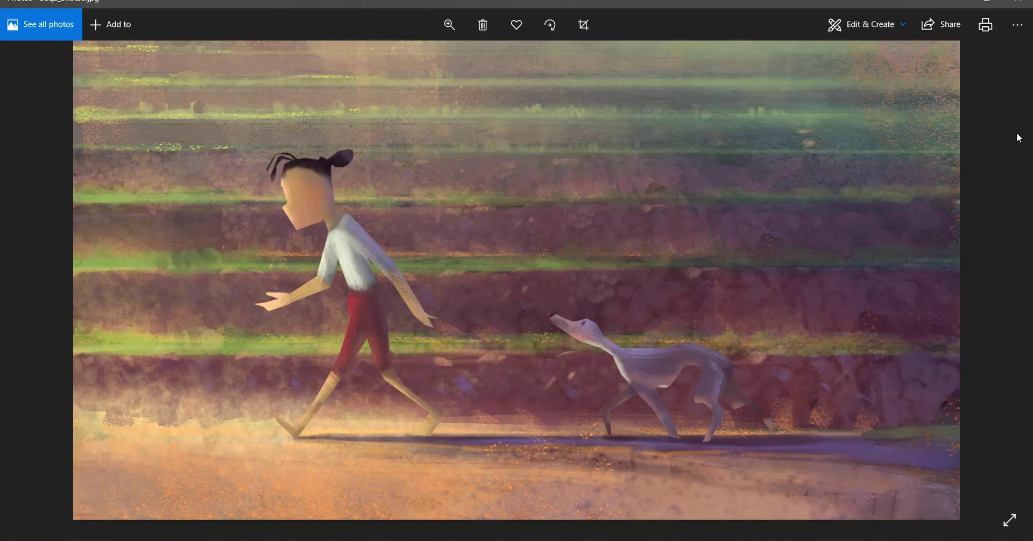
{"action": "key", "text": "alt+Tab"}
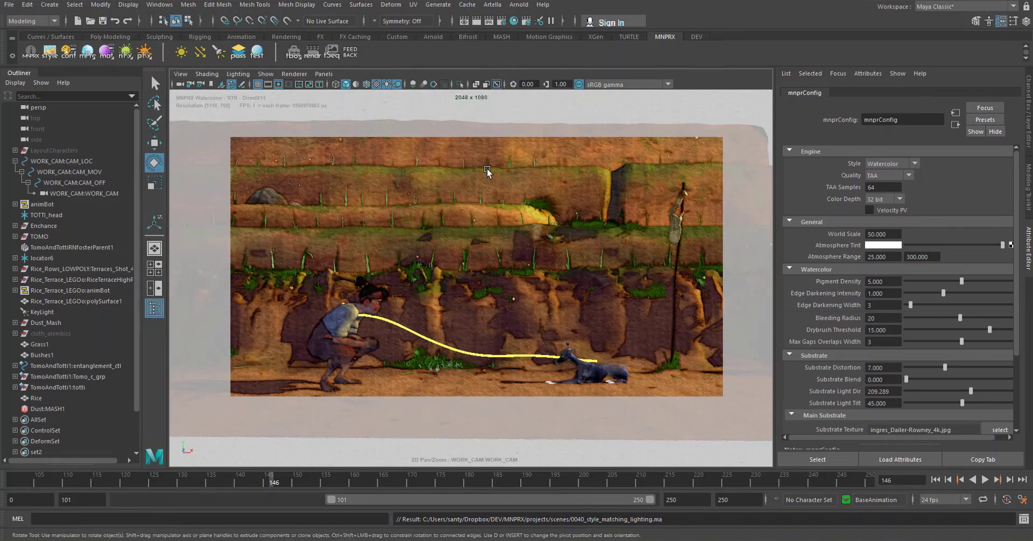
Switch the viewport to the perspective camera and create a spotlight.
{"action": "key", "text": "space"}
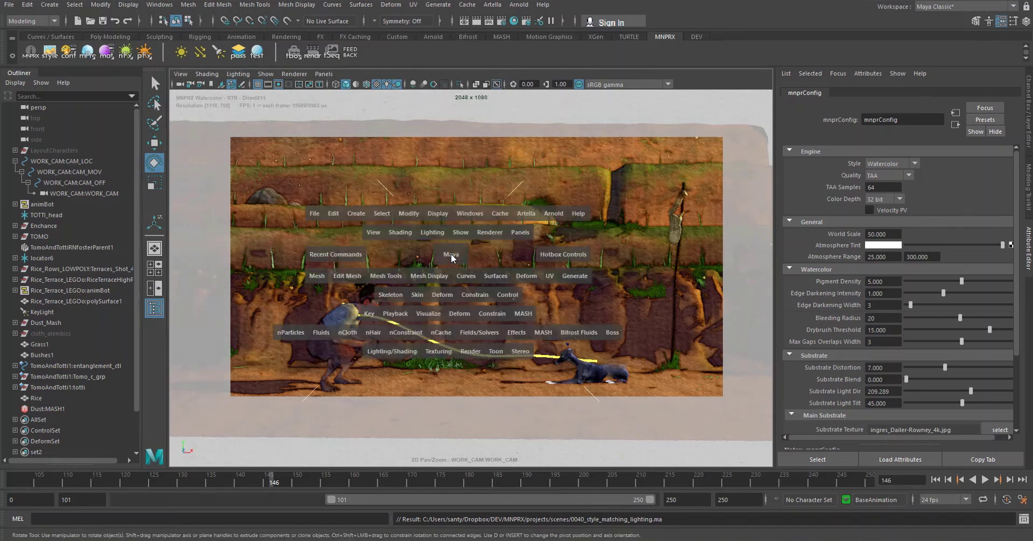
{"action": "left_click_drag", "start_coordinate": [451, 255], "coordinate": [429, 215]}
{"action": "scroll", "coordinate": [428, 215], "scroll_direction": "down", "scroll_amount": 6}
{"action": "middle_click_drag", "start_coordinate": [428, 215], "coordinate": [423, 285], "text": "alt"}
{"action": "left_click_drag", "start_coordinate": [423, 285], "coordinate": [455, 291], "text": "alt"}
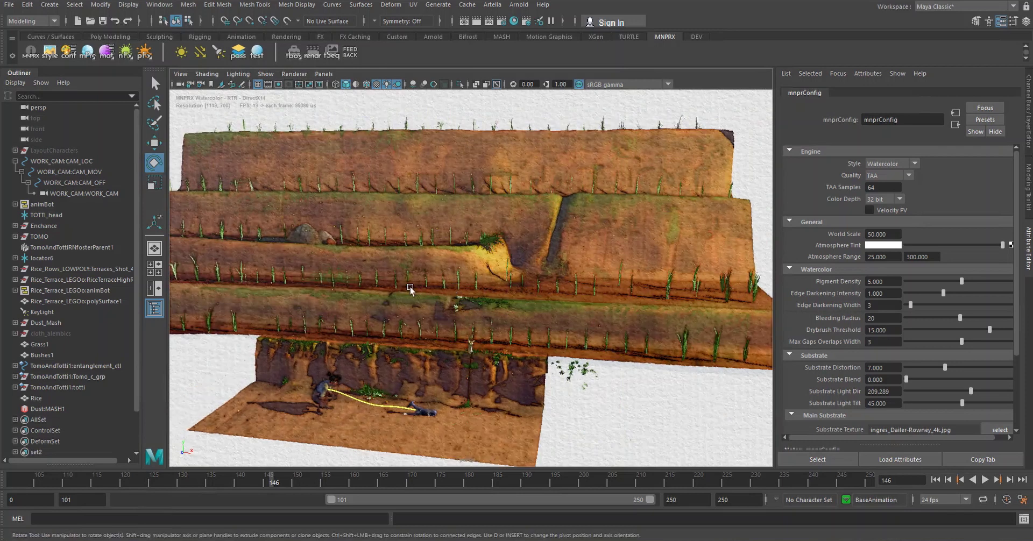
{"action": "middle_click_drag", "start_coordinate": [429, 287], "coordinate": [484, 284], "text": "alt"}
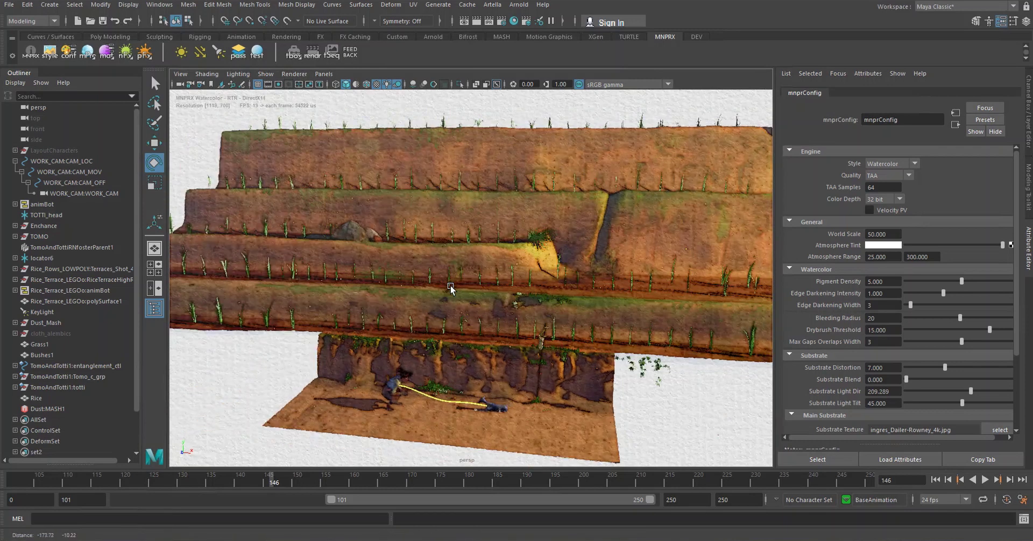
{"action": "left_click", "coordinate": [218, 54]}
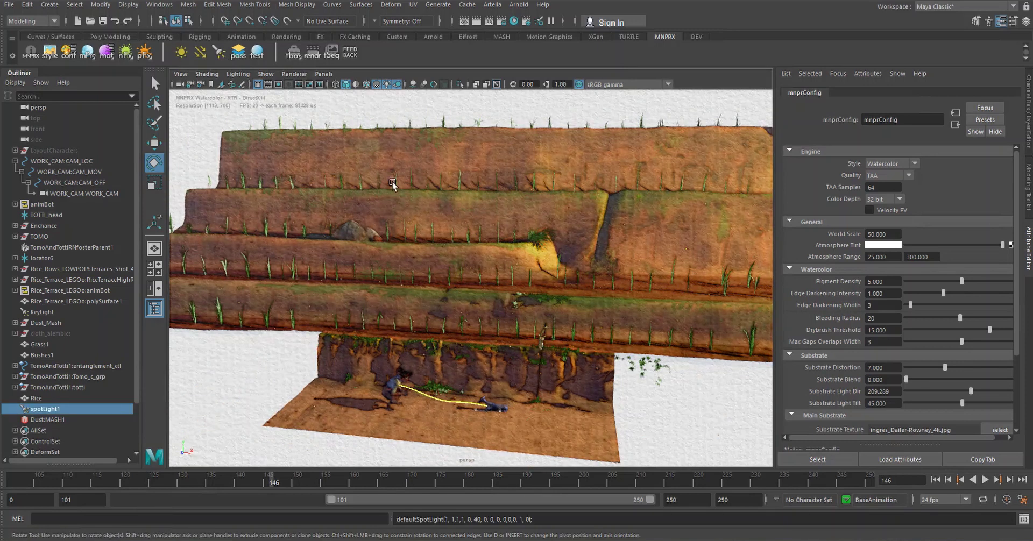
Move the spotlight over to the terrace scene, at about X 10257, Y 1419, Z 1274.
{"action": "key", "text": "w"}
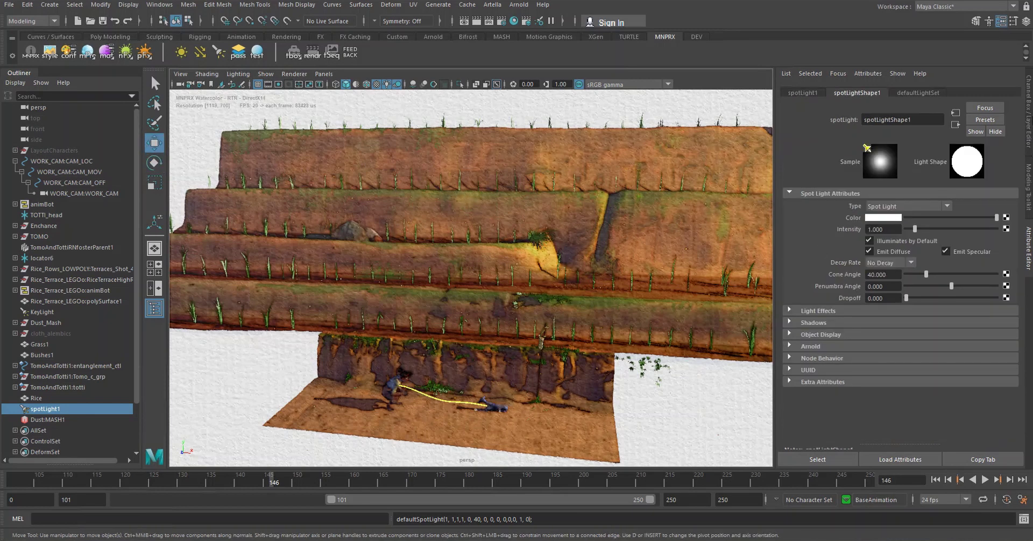
{"action": "scroll", "coordinate": [460, 362], "scroll_direction": "down", "scroll_amount": 4}
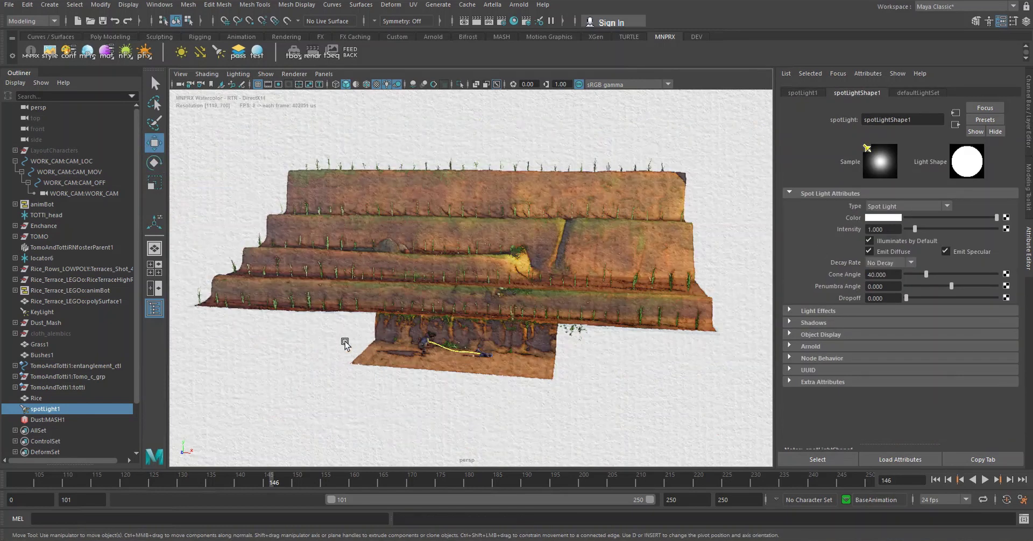
{"action": "left_click_drag", "start_coordinate": [345, 343], "coordinate": [344, 343], "text": "alt"}
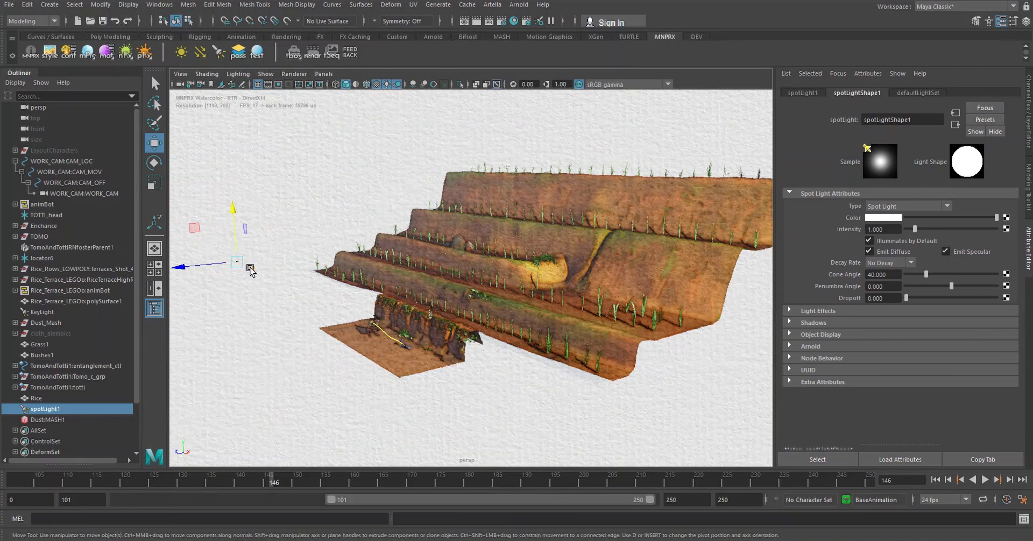
{"action": "left_click_drag", "start_coordinate": [249, 267], "coordinate": [582, 444]}
{"action": "left_click", "coordinate": [1027, 100]}
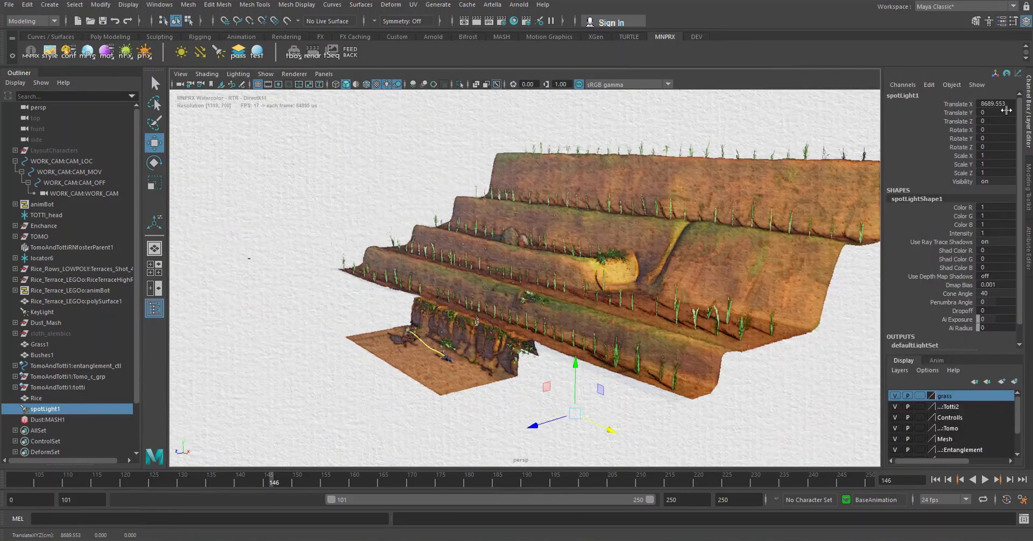
{"action": "left_click_drag", "start_coordinate": [575, 363], "coordinate": [573, 176]}
{"action": "left_click_drag", "start_coordinate": [544, 234], "coordinate": [373, 253]}
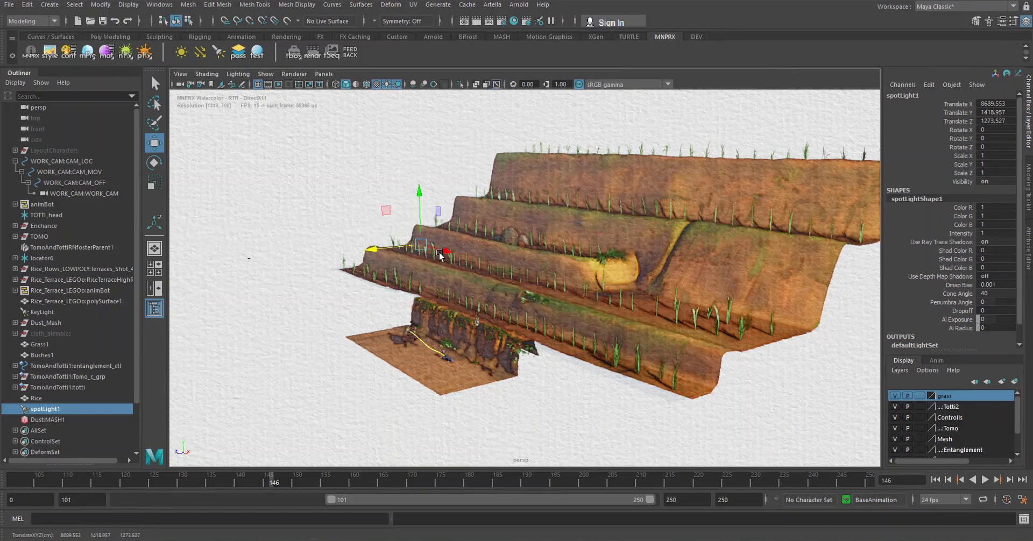
{"action": "left_click_drag", "start_coordinate": [506, 282], "coordinate": [630, 318]}
Scale the spotlight uniformly to about 116.7 and move it forward to about Z 2264, in front of the terraces.
{"action": "key", "text": "r"}
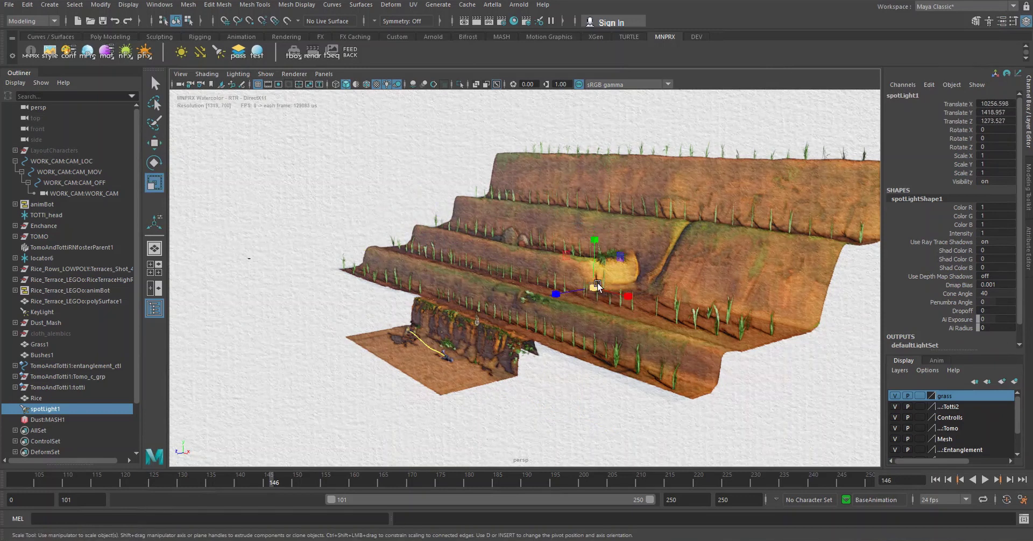
{"action": "left_click_drag", "start_coordinate": [594, 291], "coordinate": [643, 294]}
{"action": "key", "text": "w"}
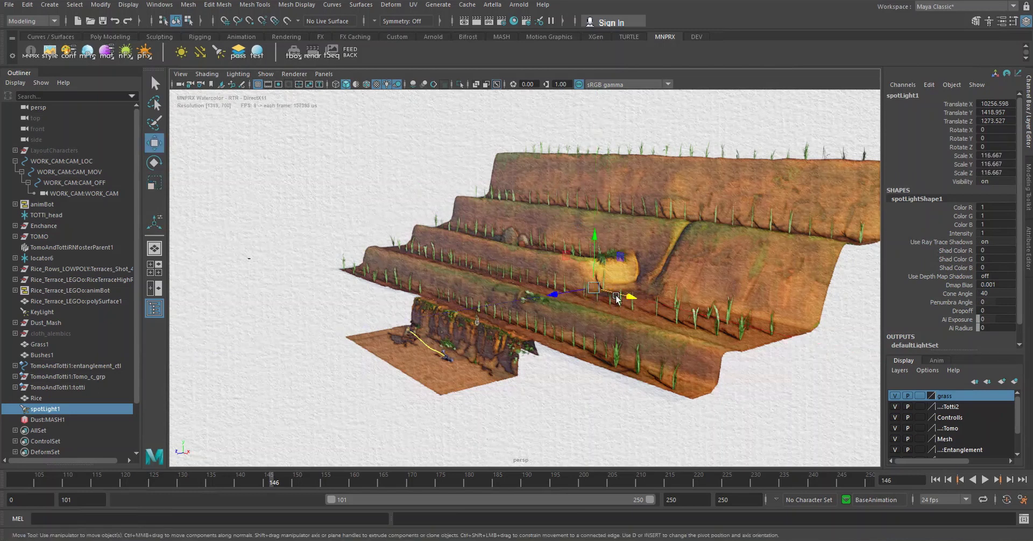
{"action": "left_click_drag", "start_coordinate": [556, 294], "coordinate": [334, 387]}
{"action": "left_click_drag", "start_coordinate": [497, 347], "coordinate": [613, 352], "text": "alt"}
{"action": "key", "text": "f"}
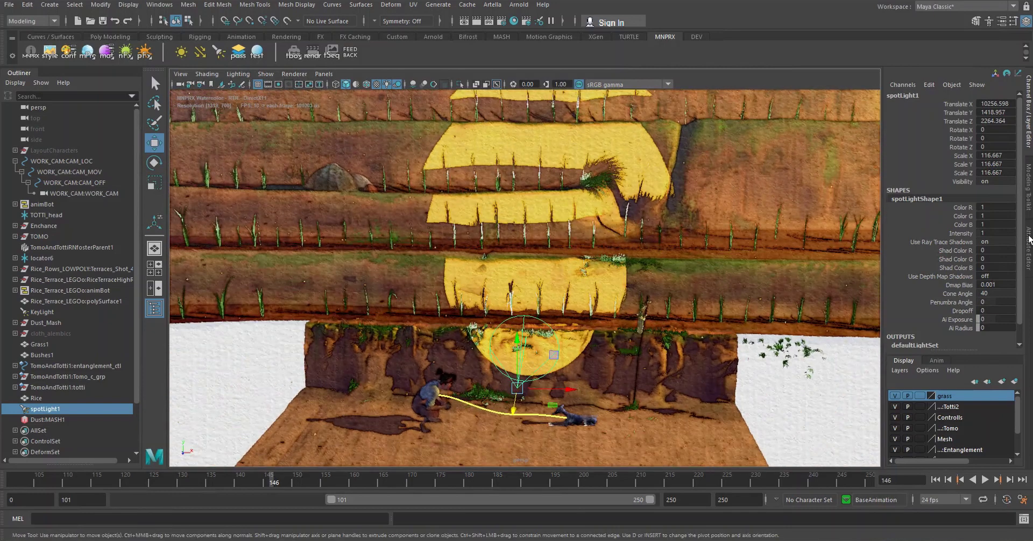
Set the spotlight's intensity to -0.5 and rotate it toward the left part of the terraces.
{"action": "left_click", "coordinate": [1029, 240]}
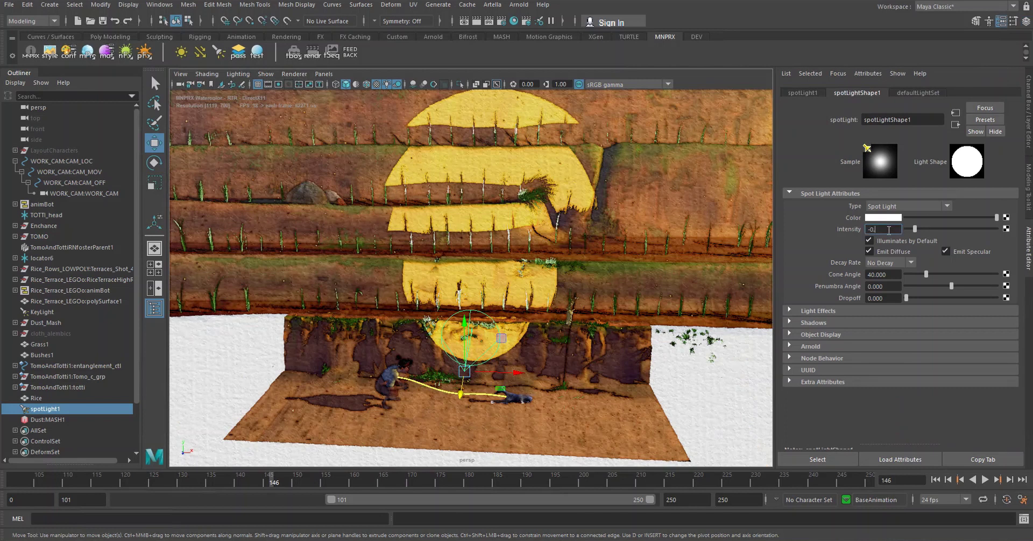
{"action": "key", "text": "Return"}
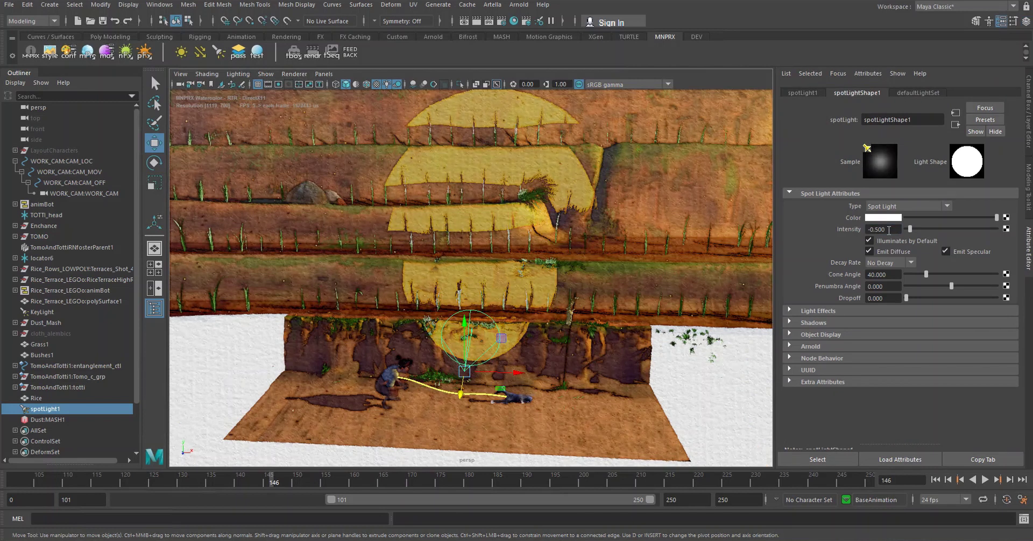
{"action": "key", "text": "e"}
{"action": "left_click_drag", "start_coordinate": [483, 393], "coordinate": [511, 384]}
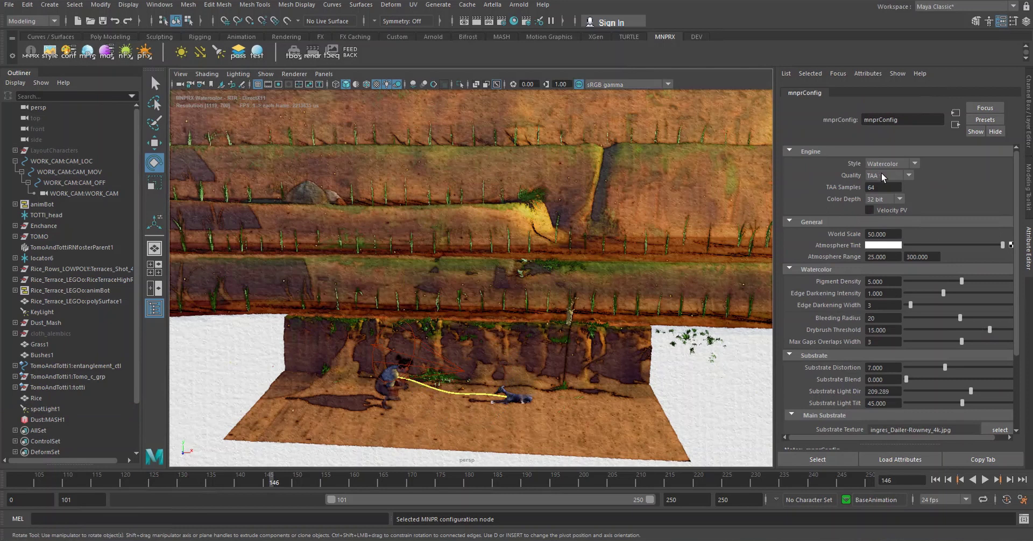
Set the render quality in the mnprConfig node to Standard.
{"action": "left_click", "coordinate": [882, 176]}
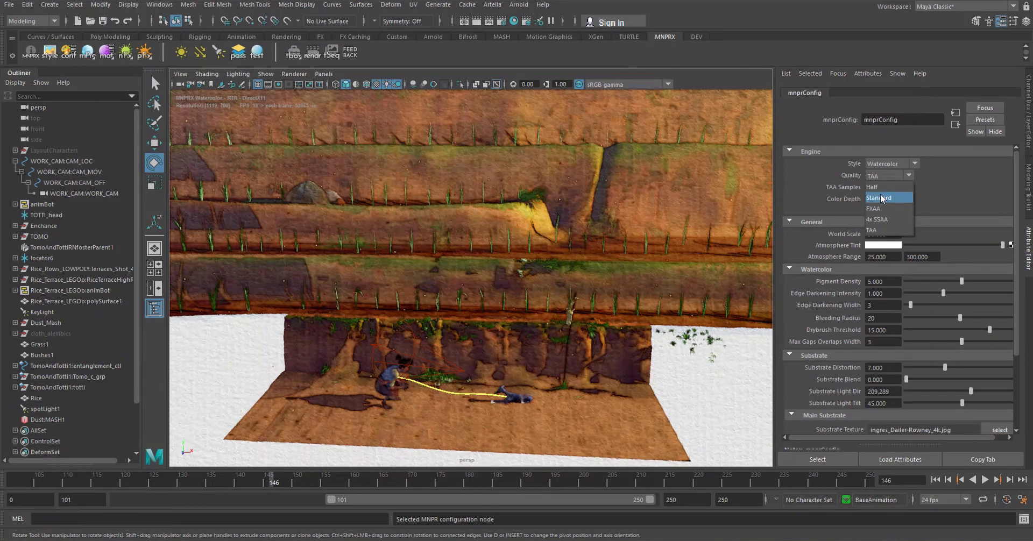
{"action": "left_click", "coordinate": [882, 198]}
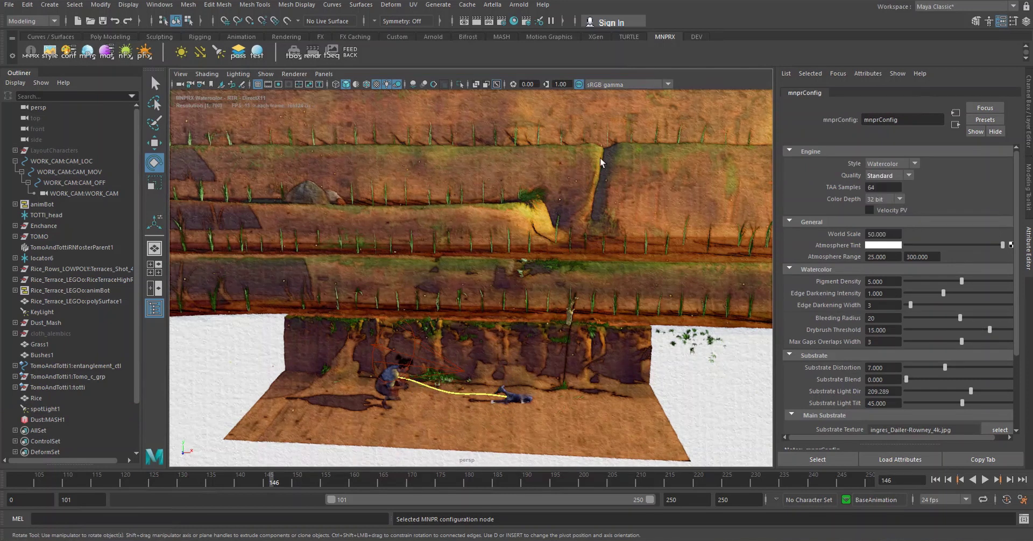
Reposition the spotlight above and to the right of the dog, aimed left across the terraces.
{"action": "left_click", "coordinate": [421, 360]}
{"action": "key", "text": "w"}
{"action": "left_click_drag", "start_coordinate": [466, 326], "coordinate": [418, 311]}
{"action": "key", "text": "e"}
{"action": "key", "text": "w"}
{"action": "middle_click_drag", "start_coordinate": [405, 305], "coordinate": [751, 301]}
{"action": "middle_click_drag", "start_coordinate": [619, 368], "coordinate": [497, 369], "text": "alt"}
{"action": "left_click_drag", "start_coordinate": [497, 370], "coordinate": [241, 243], "text": "alt"}
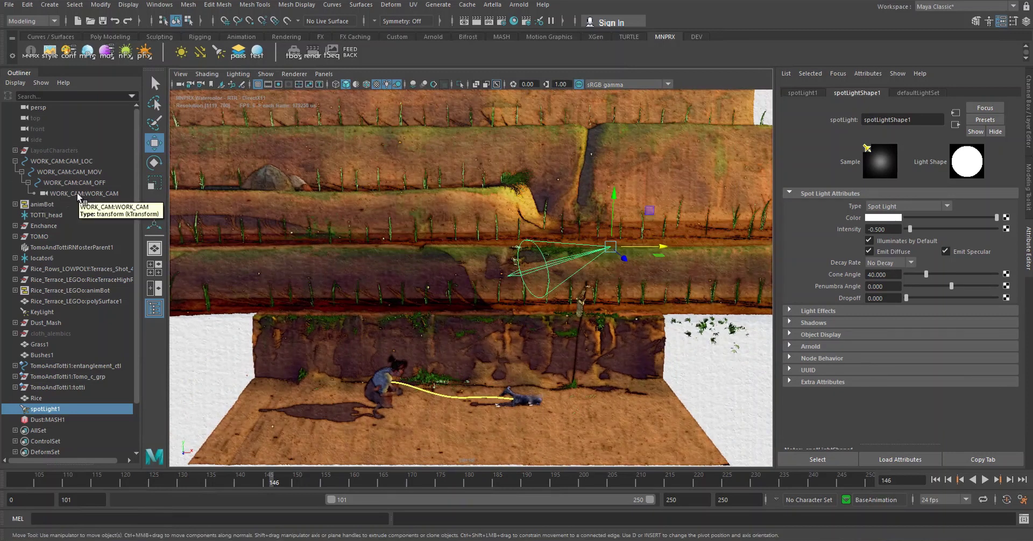
Look through WORK_CAM, tear that view off into a floating window, then shrink it and place it beside the main viewport.
{"action": "middle_click_drag", "start_coordinate": [83, 194], "coordinate": [212, 199]}
{"action": "left_click", "coordinate": [333, 77]}
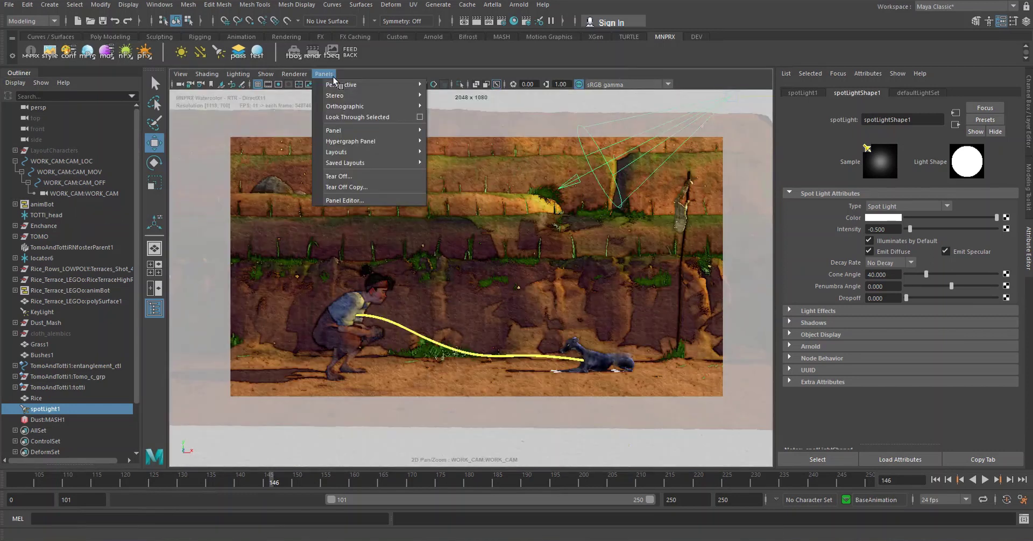
{"action": "left_click", "coordinate": [356, 176]}
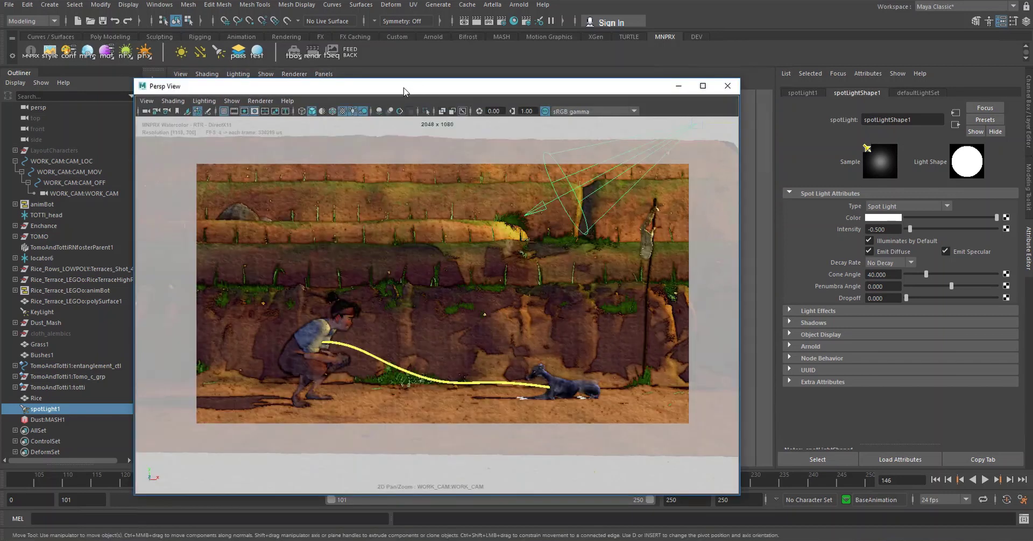
{"action": "left_click_drag", "start_coordinate": [404, 91], "coordinate": [301, 71]}
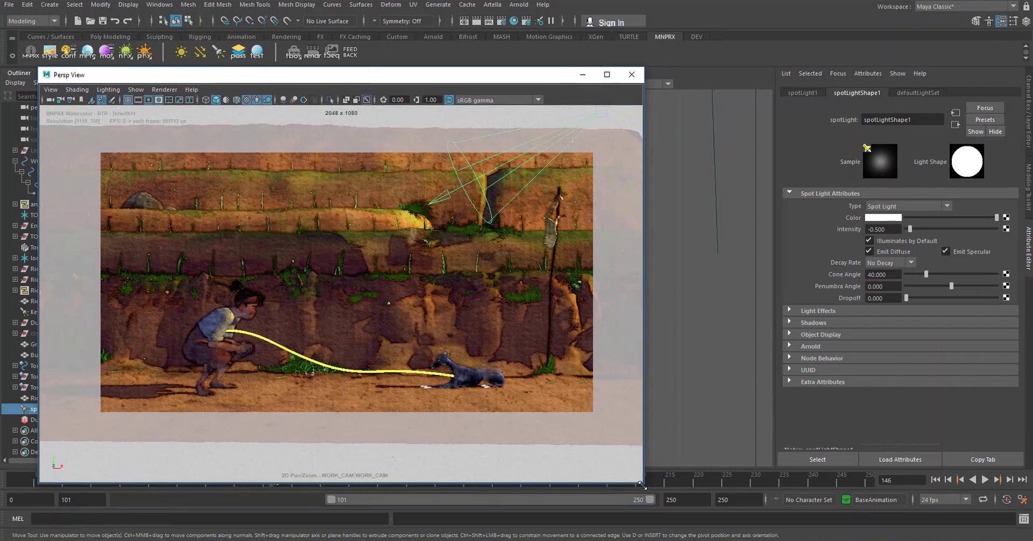
{"action": "left_click_drag", "start_coordinate": [641, 486], "coordinate": [478, 337]}
{"action": "left_click", "coordinate": [160, 102]}
{"action": "left_click_drag", "start_coordinate": [377, 74], "coordinate": [396, 196]}
Render the main perspective viewport with the MNPRX renderer and turn on its shadows.
{"action": "middle_click", "coordinate": [425, 145]}
{"action": "key", "text": "f"}
{"action": "left_click_drag", "start_coordinate": [466, 163], "coordinate": [612, 314], "text": "alt"}
{"action": "key", "text": "space"}
{"action": "left_click", "coordinate": [633, 318]}
{"action": "key", "text": "space"}
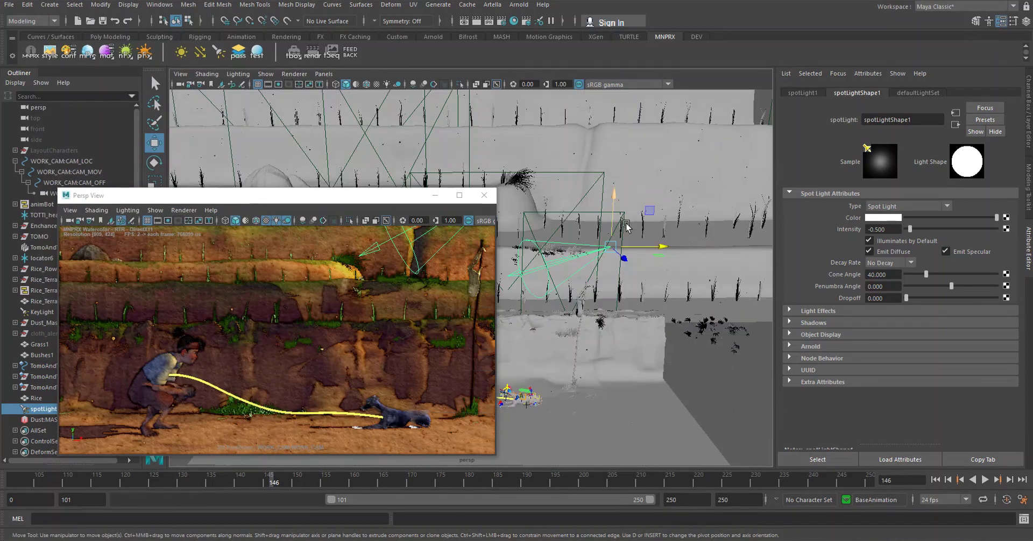
{"action": "left_click", "coordinate": [295, 74]}
{"action": "left_click", "coordinate": [323, 116]}
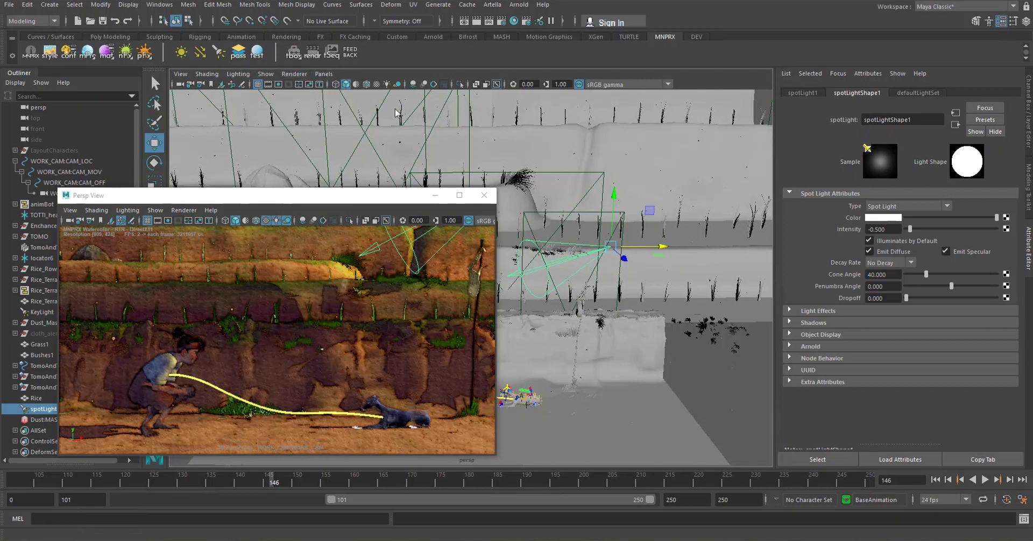
{"action": "left_click_drag", "start_coordinate": [372, 202], "coordinate": [379, 244]}
{"action": "left_click_drag", "start_coordinate": [505, 231], "coordinate": [472, 234], "text": "alt"}
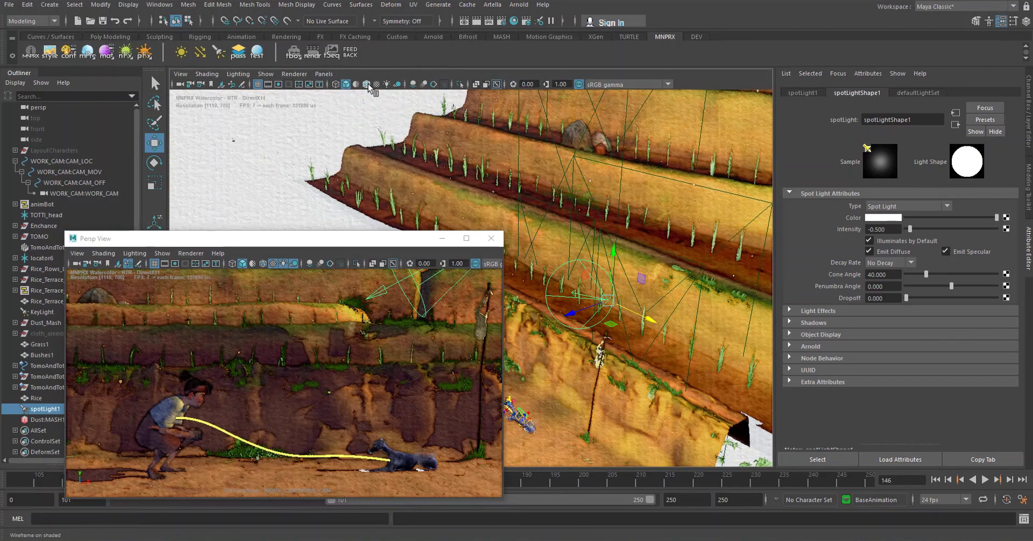
{"action": "left_click", "coordinate": [397, 85]}
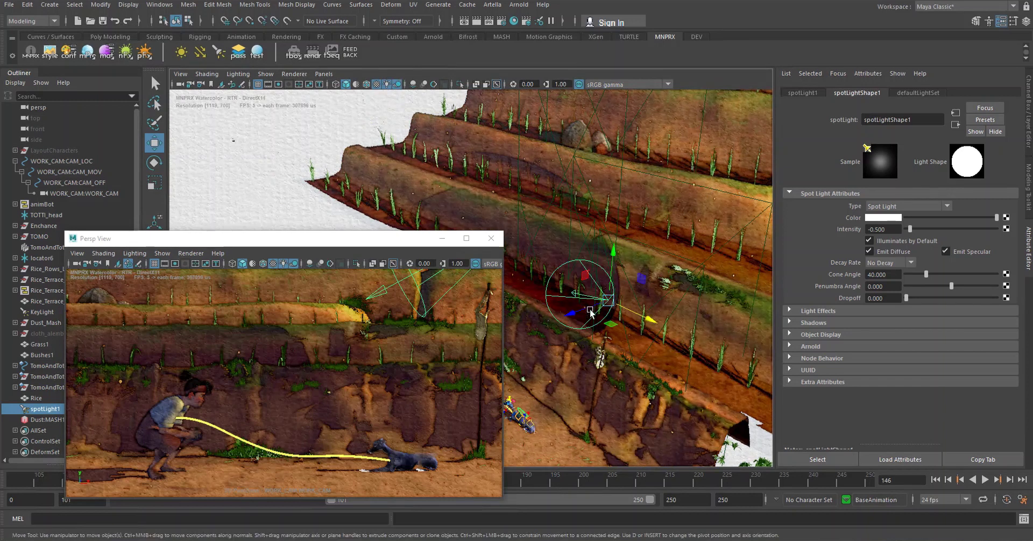
Rotate the spotlight to darken the terrace above the characters and set its cone angle to 60.
{"action": "left_click_drag", "start_coordinate": [583, 310], "coordinate": [613, 295], "text": "alt"}
{"action": "left_click_drag", "start_coordinate": [270, 243], "coordinate": [220, 274]}
{"action": "middle_click_drag", "start_coordinate": [537, 208], "coordinate": [542, 232], "text": "alt"}
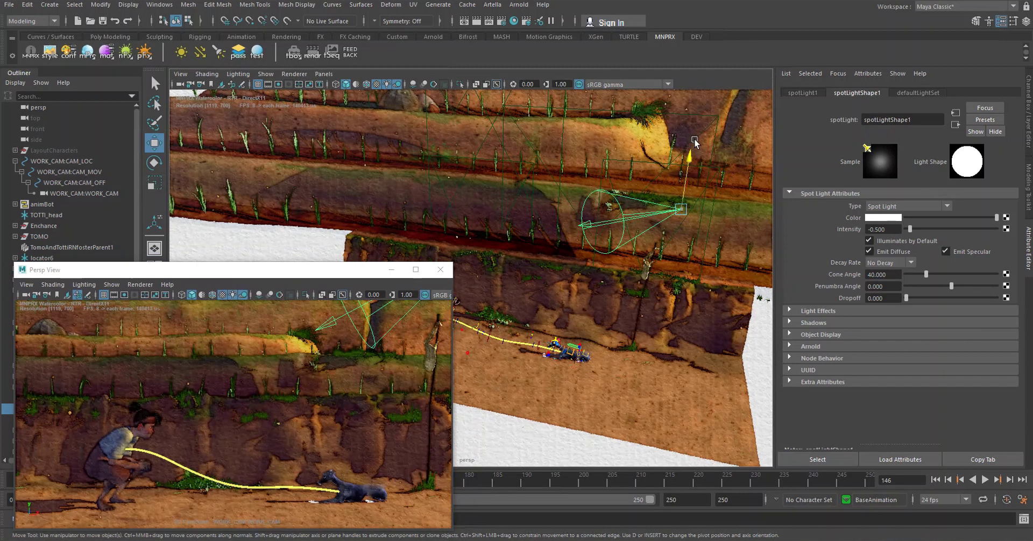
{"action": "key", "text": "e"}
{"action": "mouse_move", "coordinate": [691, 158]}
{"action": "left_mouse_down"}
{"action": "mouse_move", "coordinate": [710, 156]}
{"action": "mouse_move", "coordinate": [714, 179]}
{"action": "mouse_move", "coordinate": [699, 185]}
{"action": "mouse_move", "coordinate": [703, 166]}
{"action": "left_mouse_up"}
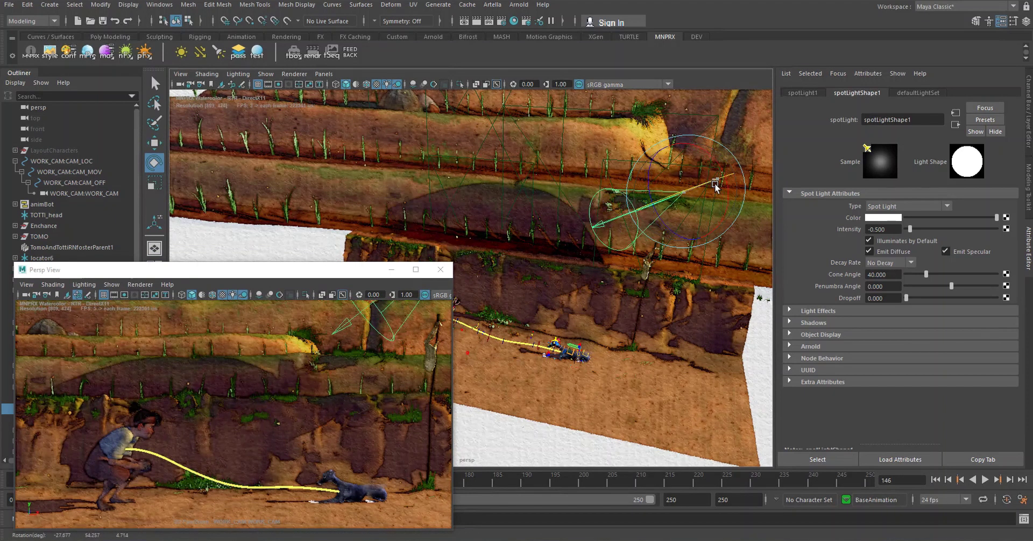
{"action": "left_click", "coordinate": [890, 276]}
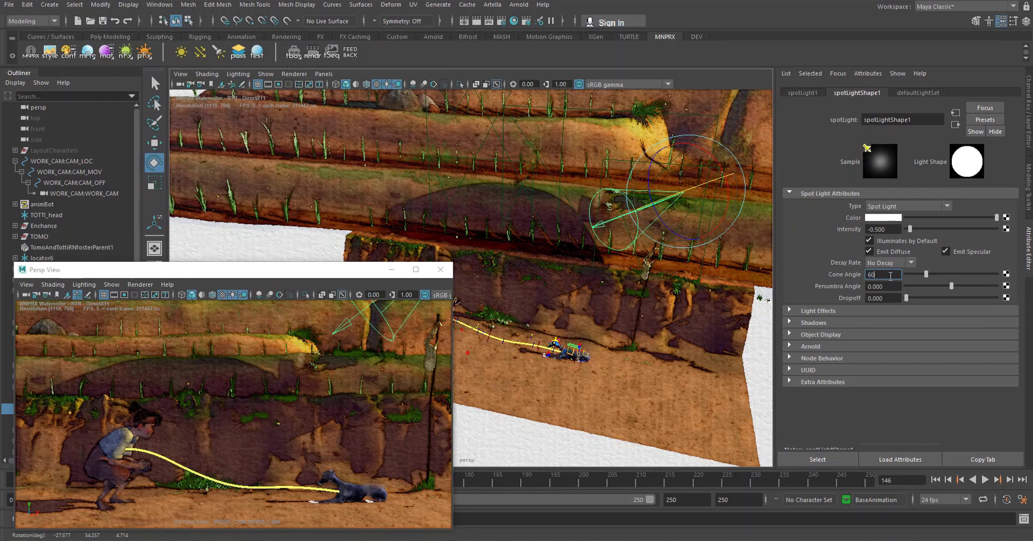
{"action": "key", "text": "Return"}
Rotate the spotlight and move it to about X 10696, Y 1839, Z 2043 so it darkens the left terraces.
{"action": "mouse_move", "coordinate": [719, 186]}
{"action": "left_mouse_down"}
{"action": "mouse_move", "coordinate": [719, 202]}
{"action": "mouse_move", "coordinate": [701, 196]}
{"action": "mouse_move", "coordinate": [719, 199]}
{"action": "left_mouse_up"}
{"action": "left_click_drag", "start_coordinate": [660, 302], "coordinate": [566, 266]}
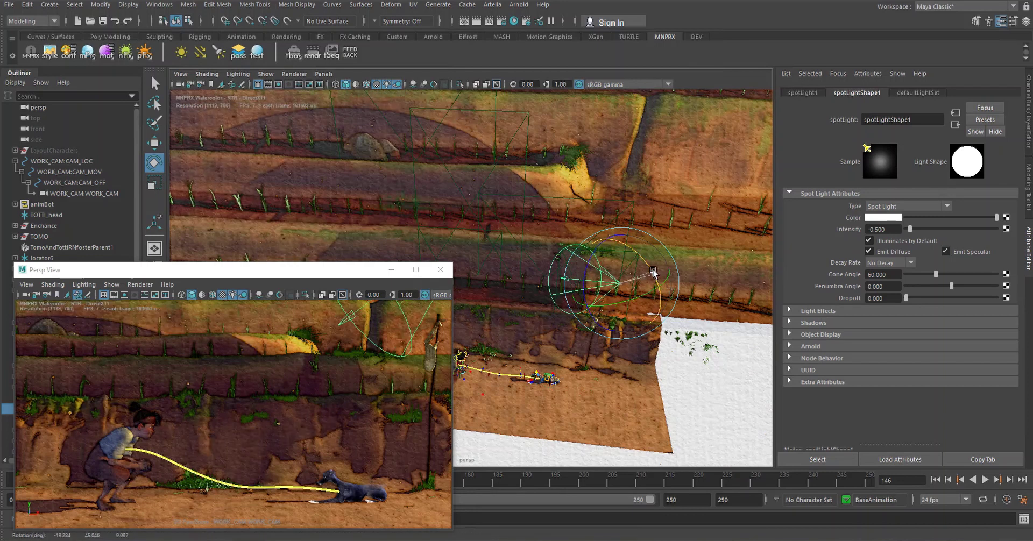
{"action": "key", "text": "w"}
{"action": "key", "text": "e"}
{"action": "left_click_drag", "start_coordinate": [544, 231], "coordinate": [595, 314]}
{"action": "key", "text": "w"}
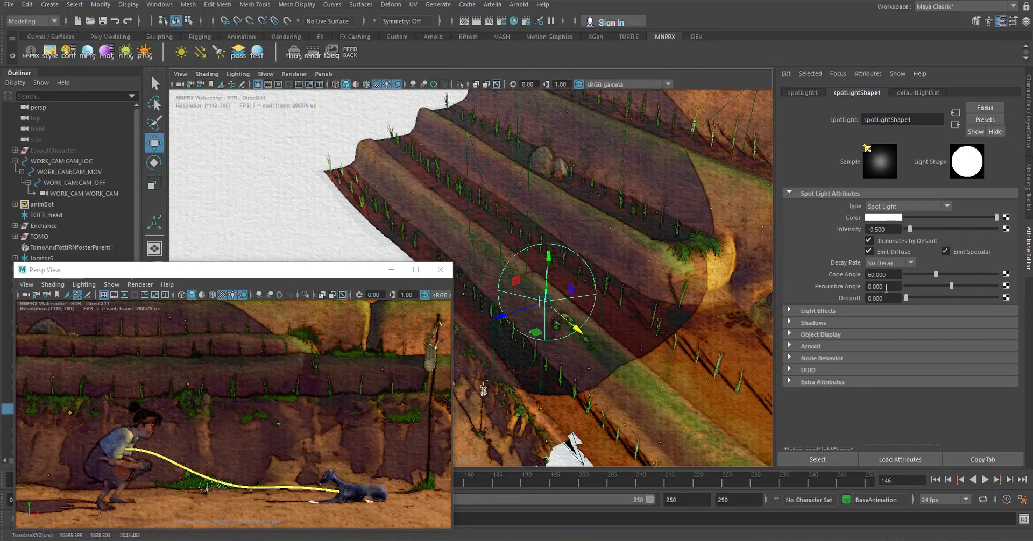
Set the spotlight's penumbra angle to 10 and adjust the light's rotation toward the terraces.
{"action": "left_click_drag", "start_coordinate": [950, 285], "coordinate": [1007, 289]}
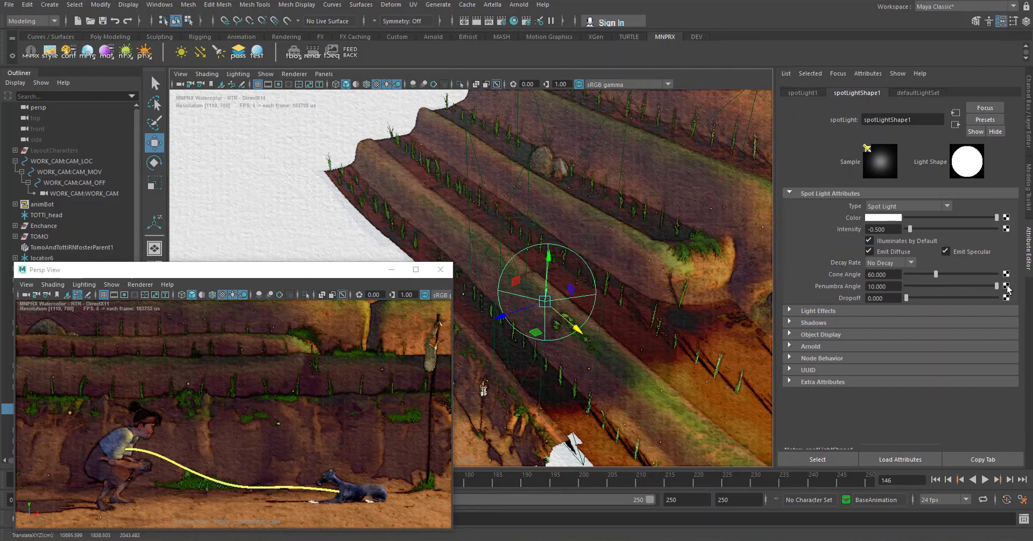
{"action": "key", "text": "e"}
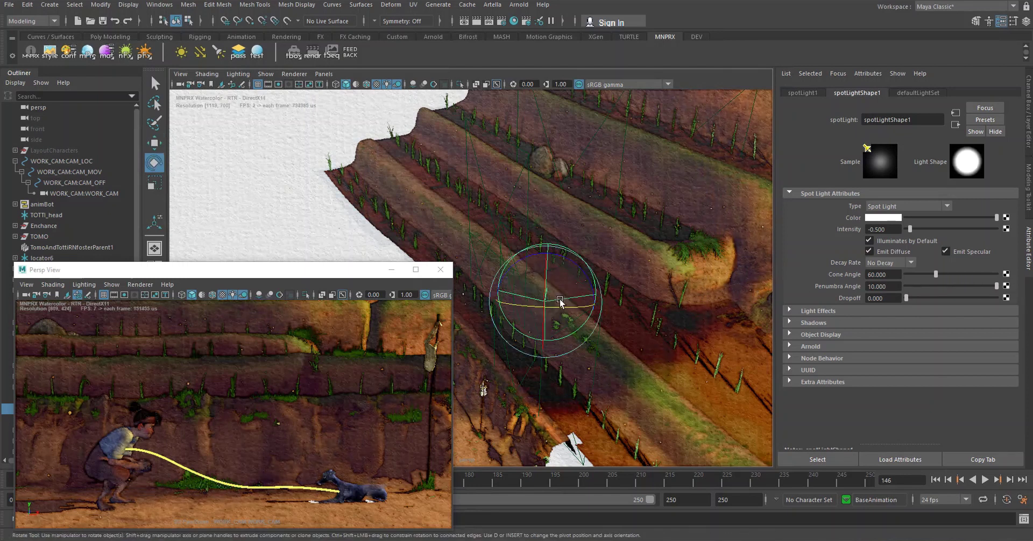
{"action": "left_click_drag", "start_coordinate": [562, 287], "coordinate": [517, 287], "text": "alt"}
{"action": "middle_click_drag", "start_coordinate": [518, 287], "coordinate": [617, 252], "text": "alt"}
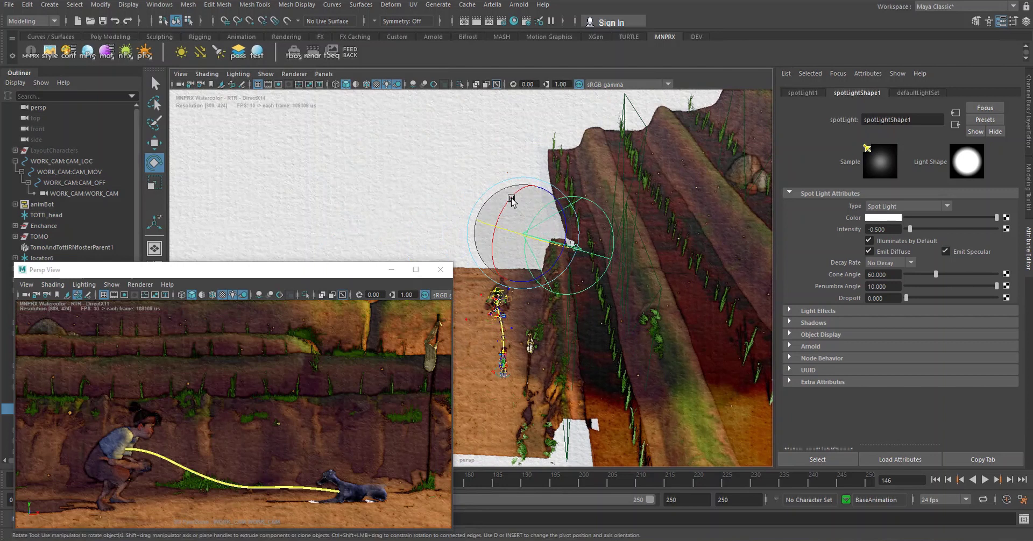
{"action": "left_click_drag", "start_coordinate": [510, 200], "coordinate": [541, 248]}
Switch to the reference painting in Photos to compare its light and shadow with the scene.
{"action": "key", "text": "super+Tab"}
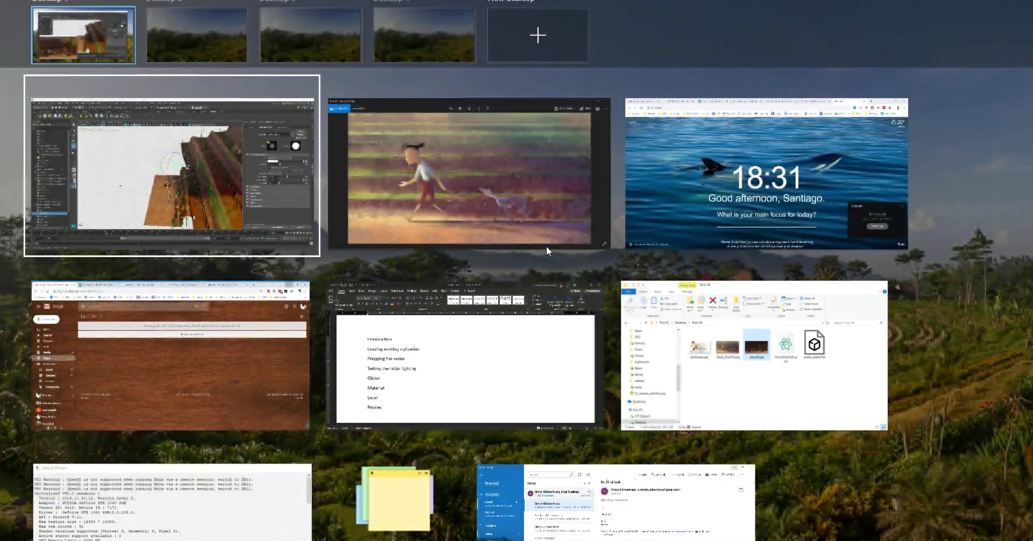
{"action": "left_click", "coordinate": [544, 237]}
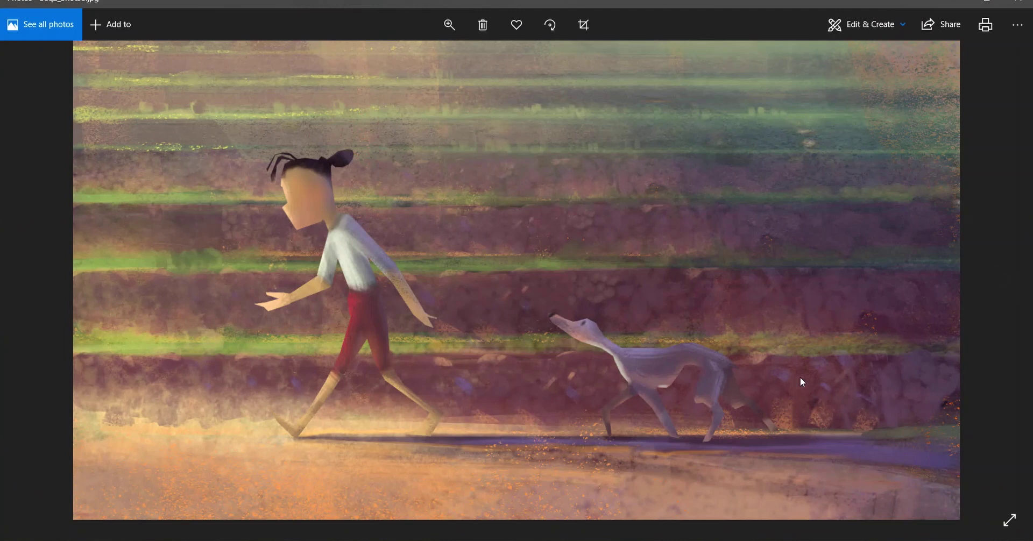
Return to Maya and limit the main perspective viewport to showing only lights and polygons.
{"action": "key", "text": "alt+Tab"}
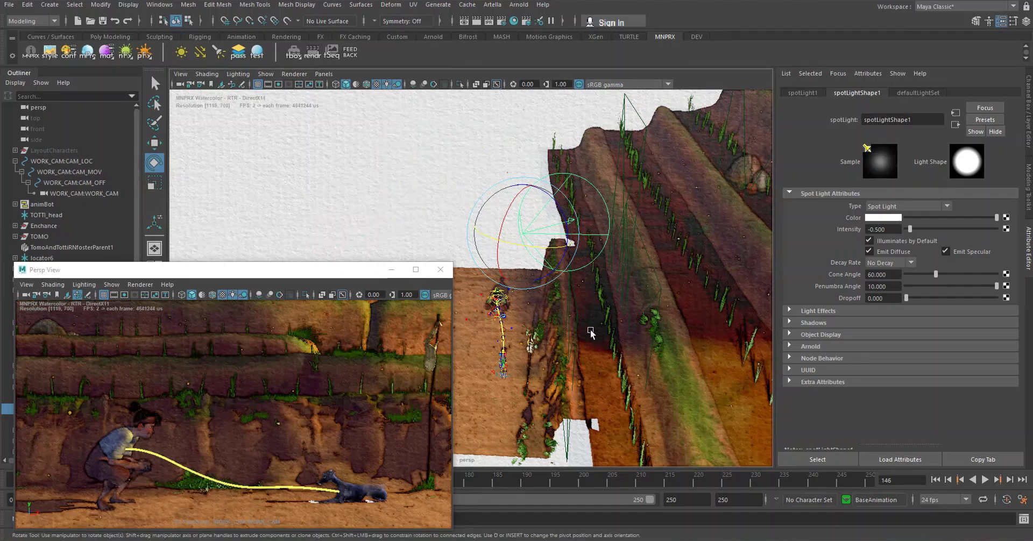
{"action": "left_click_drag", "start_coordinate": [536, 307], "coordinate": [493, 274], "text": "alt"}
{"action": "left_click", "coordinate": [265, 74]}
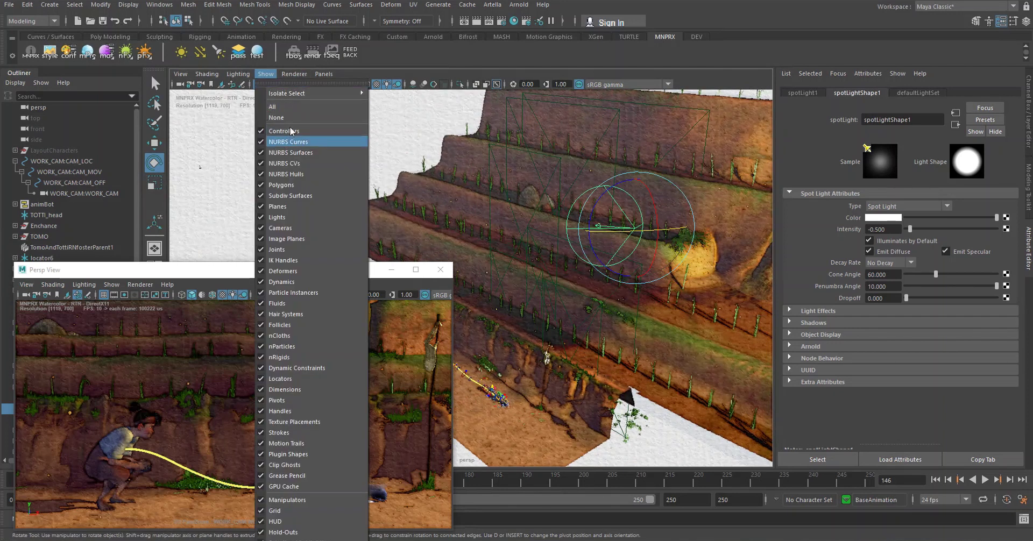
{"action": "left_click", "coordinate": [292, 117]}
{"action": "left_click", "coordinate": [265, 74]}
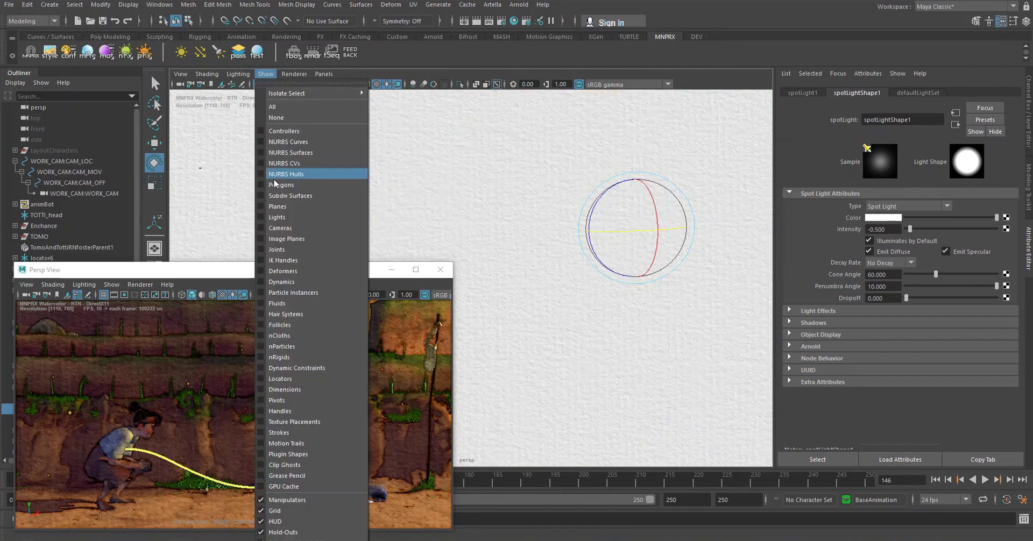
{"action": "left_click", "coordinate": [277, 217]}
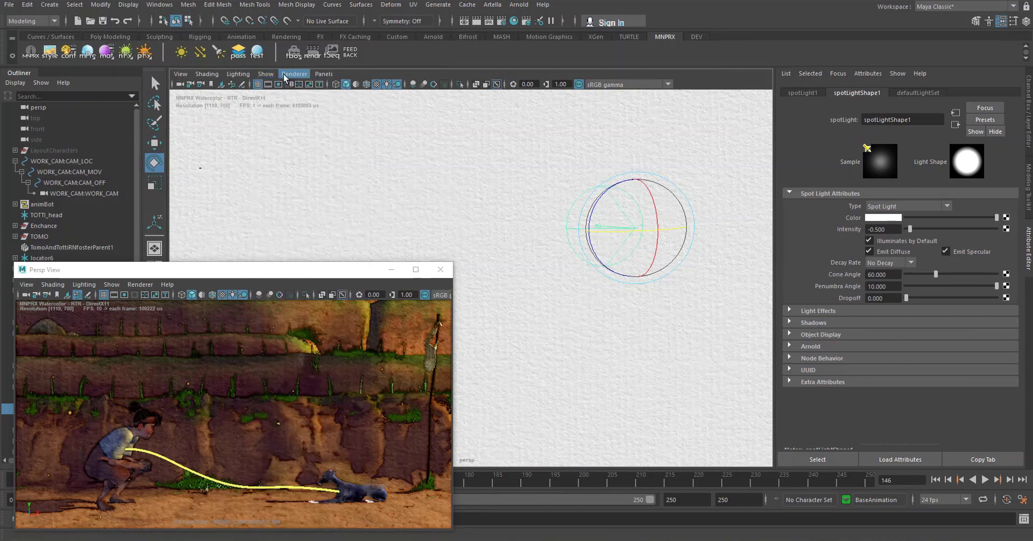
{"action": "left_click", "coordinate": [265, 74]}
{"action": "left_click", "coordinate": [268, 186]}
Rotate the spotlight toward the terraces and narrow its cone angle to about 34.7.
{"action": "mouse_move", "coordinate": [673, 315]}
{"action": "middle_mouse_down", "text": "alt"}
{"action": "mouse_move", "coordinate": [646, 280]}
{"action": "mouse_move", "coordinate": [618, 285]}
{"action": "mouse_move", "coordinate": [574, 272]}
{"action": "middle_mouse_up", "text": "alt"}
{"action": "left_click_drag", "start_coordinate": [574, 276], "coordinate": [501, 152], "text": "alt"}
{"action": "left_click_drag", "start_coordinate": [557, 226], "coordinate": [468, 224], "text": "alt"}
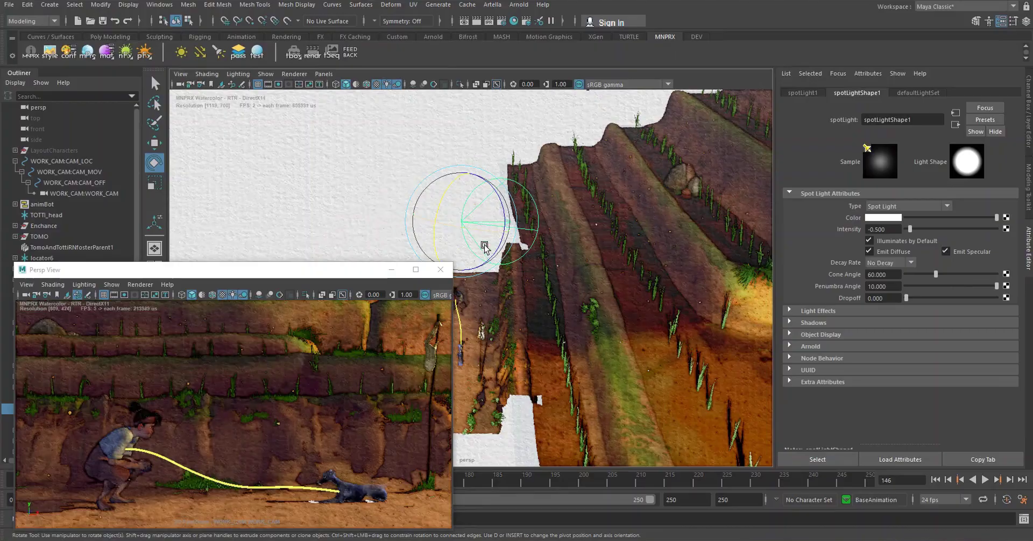
{"action": "left_click_drag", "start_coordinate": [730, 411], "coordinate": [570, 294], "text": "alt"}
{"action": "left_click_drag", "start_coordinate": [936, 277], "coordinate": [922, 276]}
Move the spotlight to a new position beside the terraces and shift the floating Persp View window slightly upward.
{"action": "key", "text": "w"}
{"action": "key", "text": "r"}
{"action": "key", "text": "e"}
{"action": "key", "text": "w"}
{"action": "left_click_drag", "start_coordinate": [524, 324], "coordinate": [503, 334]}
{"action": "left_click_drag", "start_coordinate": [281, 272], "coordinate": [288, 234]}
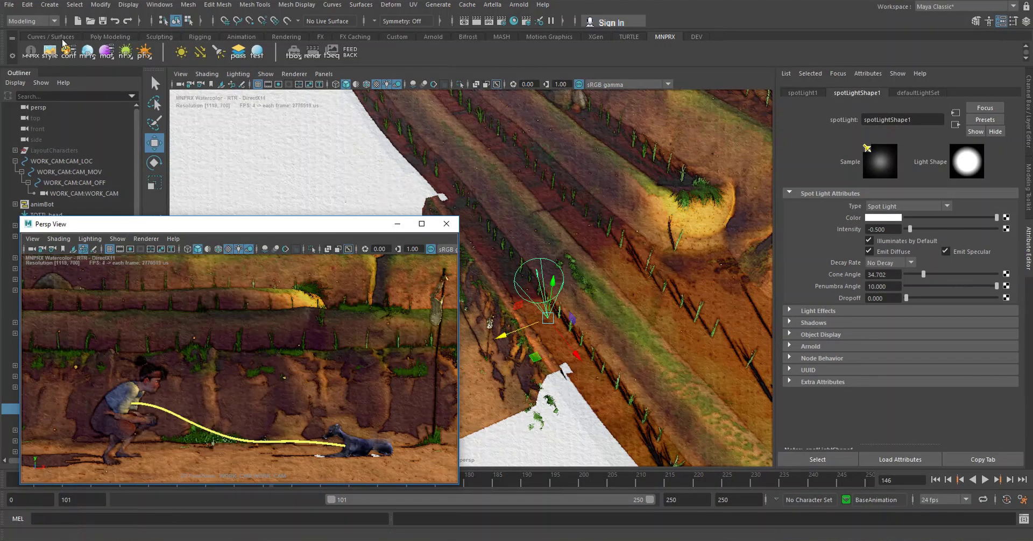
Select the rice plants mesh and turn on the Object Details heads-up display to read its distance from camera.
{"action": "left_click", "coordinate": [69, 52]}
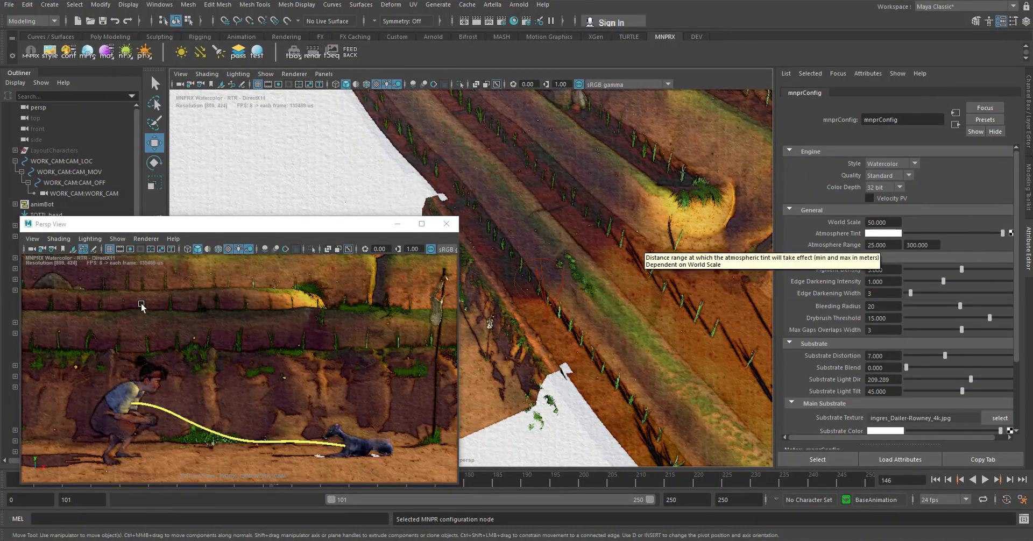
{"action": "left_click", "coordinate": [166, 275]}
{"action": "left_click", "coordinate": [242, 338]}
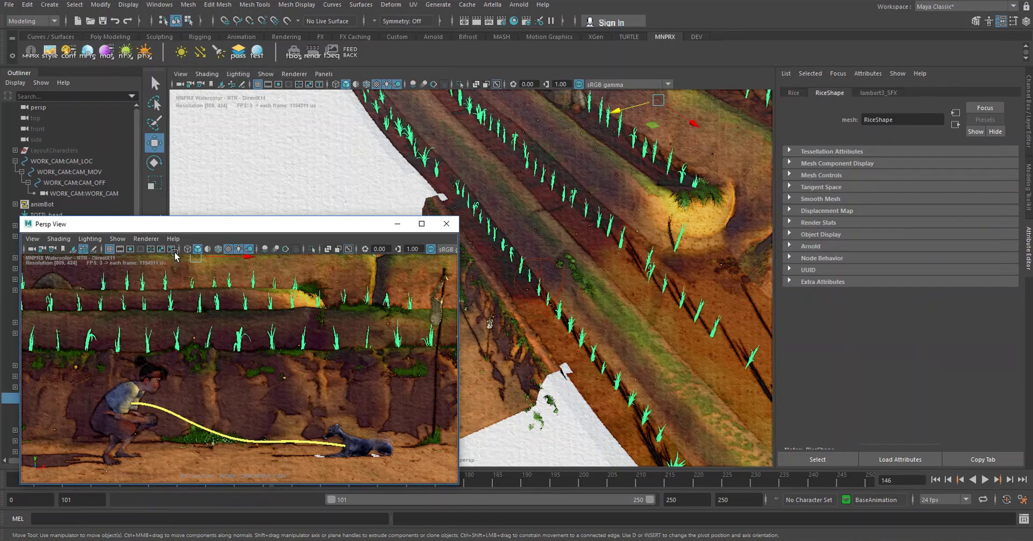
{"action": "left_click", "coordinate": [129, 5]}
{"action": "mouse_move", "coordinate": [151, 42]}
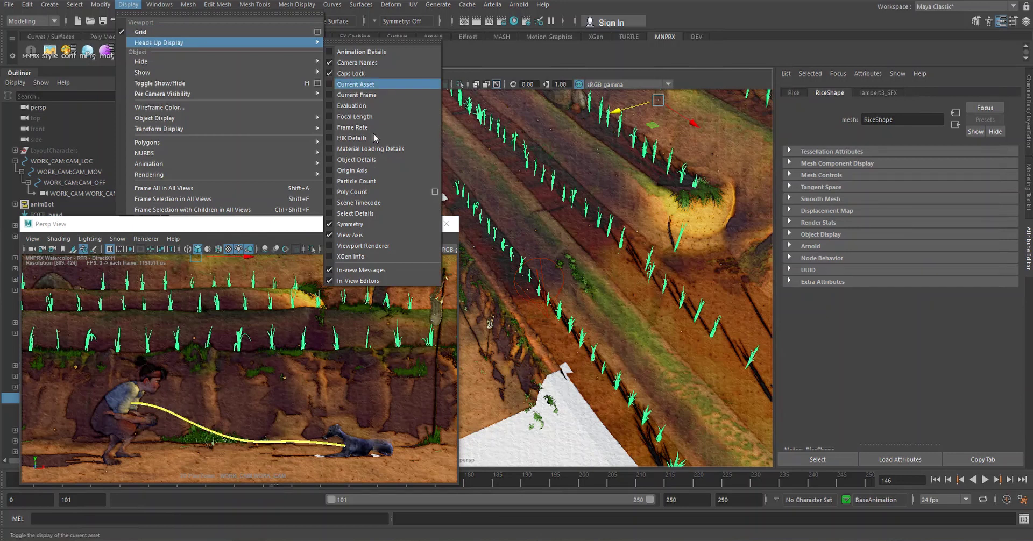
{"action": "left_click", "coordinate": [368, 161]}
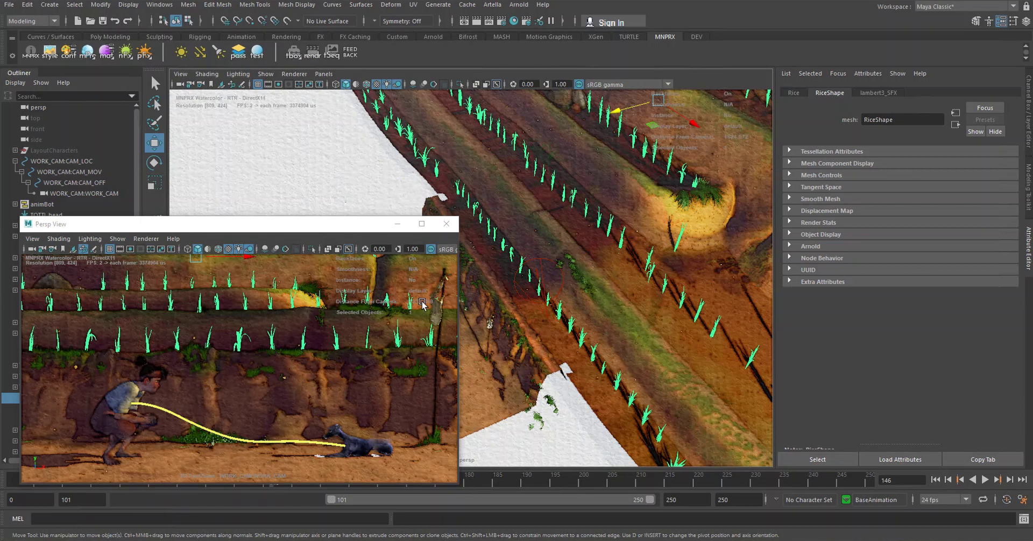
{"action": "left_click_drag", "start_coordinate": [378, 225], "coordinate": [377, 225]}
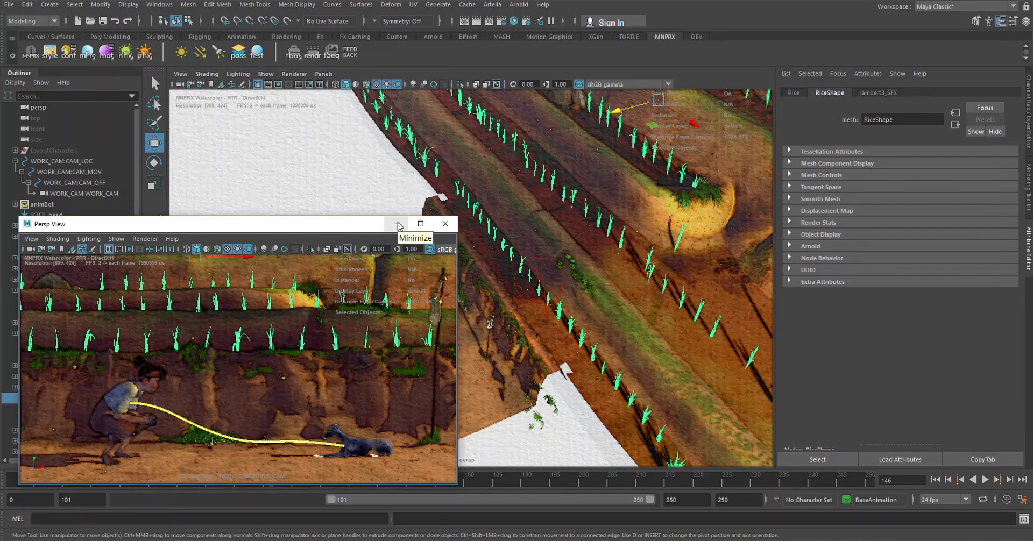
Open the MNPRX configuration node and set the atmosphere range to 10 minimum and 200 maximum.
{"action": "left_click", "coordinate": [398, 225]}
{"action": "left_click", "coordinate": [68, 51]}
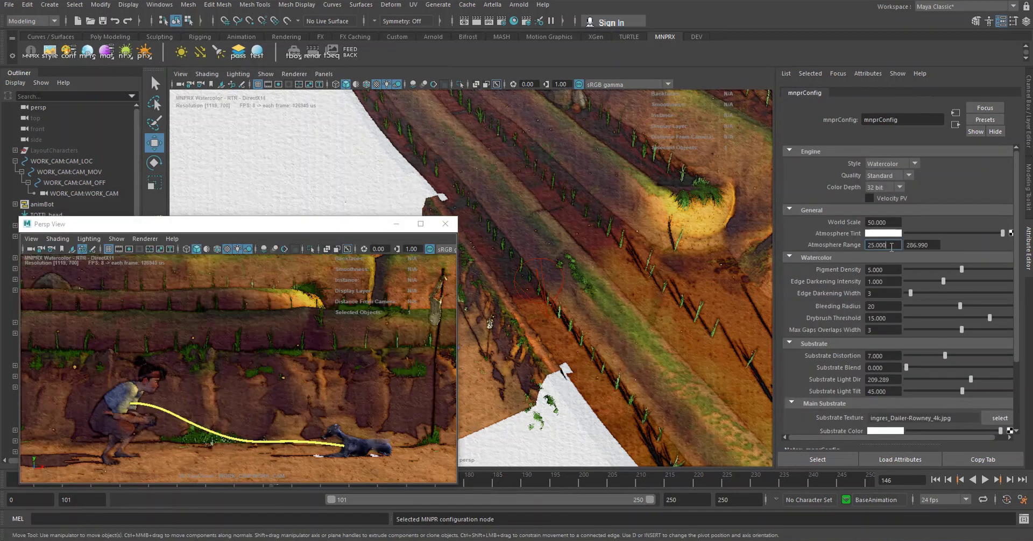
{"action": "double_click", "coordinate": [891, 247]}
{"action": "type", "text": "10"}
{"action": "key", "text": "Return"}
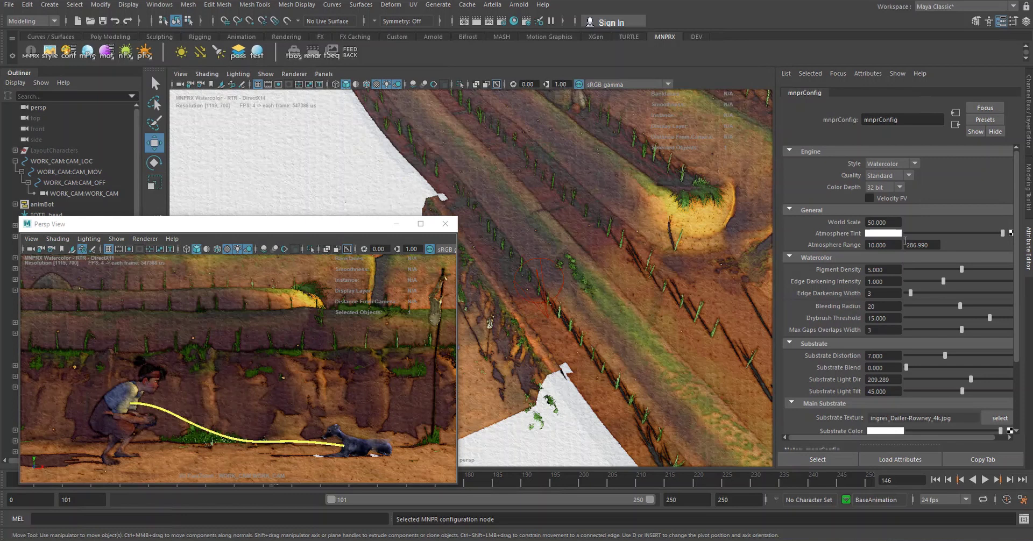
{"action": "left_click", "coordinate": [923, 247]}
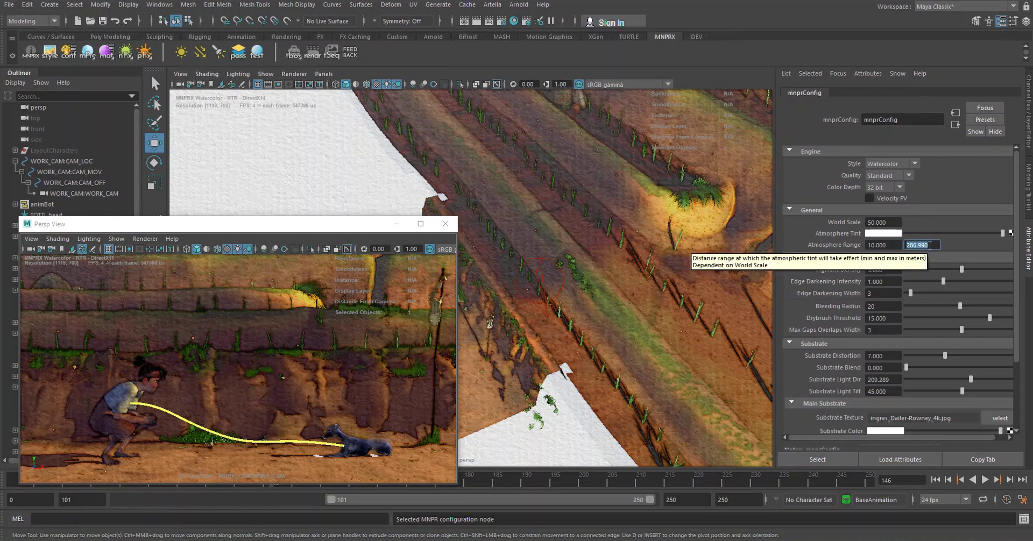
{"action": "type", "text": "200"}
{"action": "key", "text": "Return"}
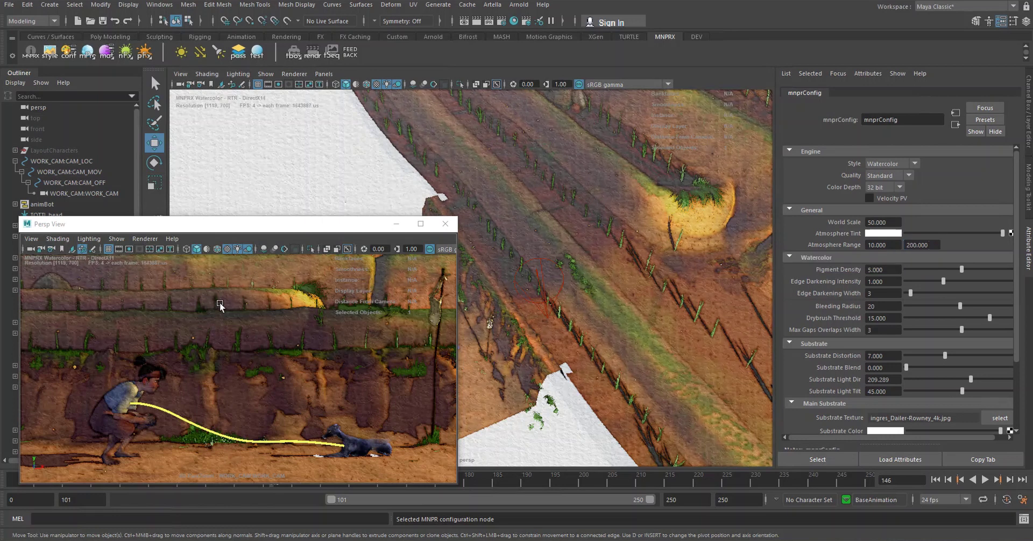
Check the reference painting in Photos, return to Maya and set the watercolor edge darkening intensity to 0.7.
{"action": "key", "text": "alt+Tab"}
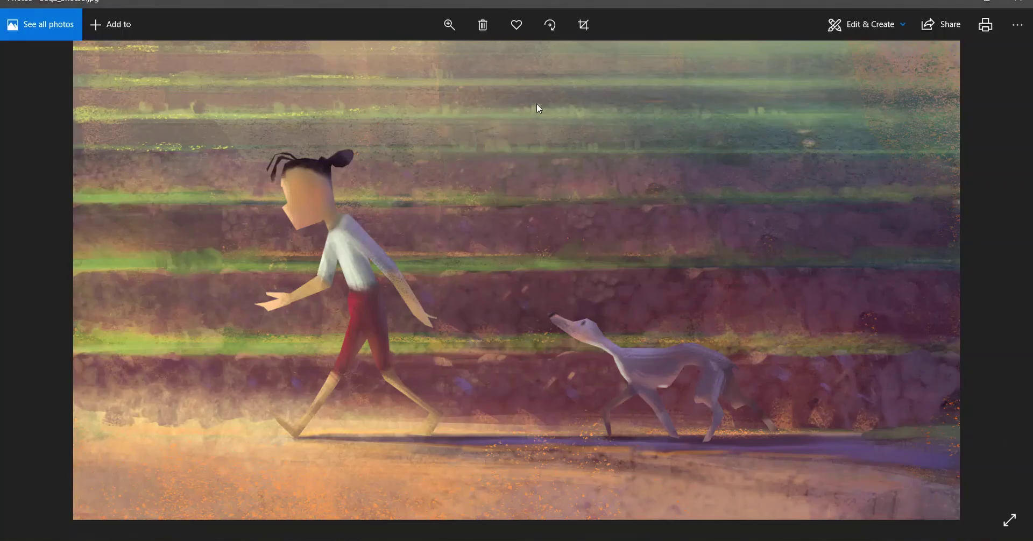
{"action": "key", "text": "alt+Tab"}
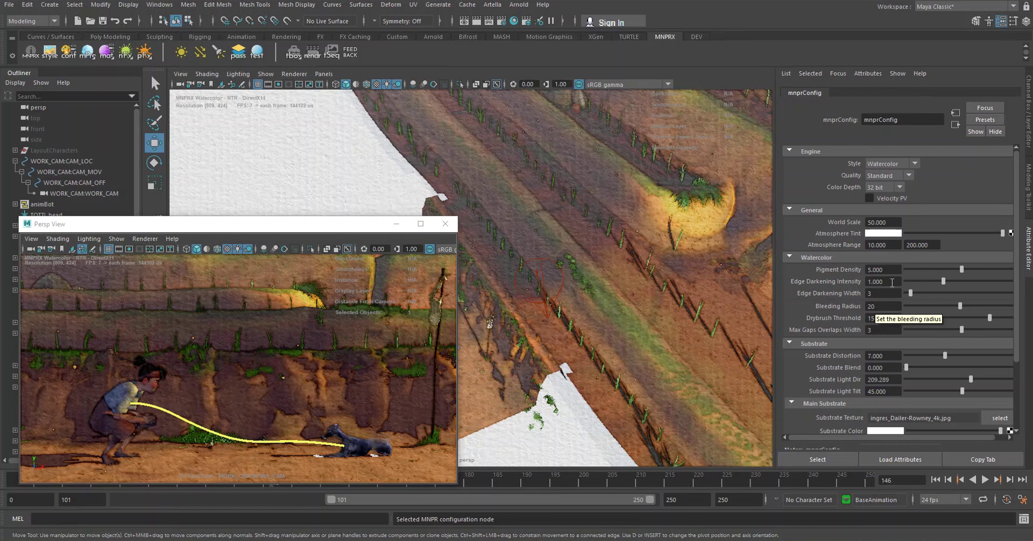
{"action": "left_click", "coordinate": [892, 282]}
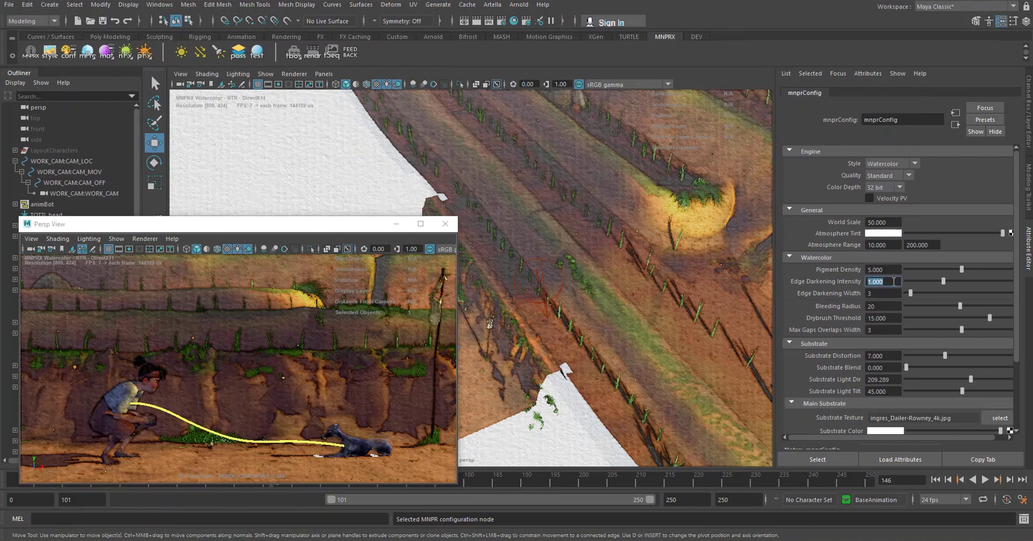
{"action": "type", "text": "0.7"}
{"action": "key", "text": "Return"}
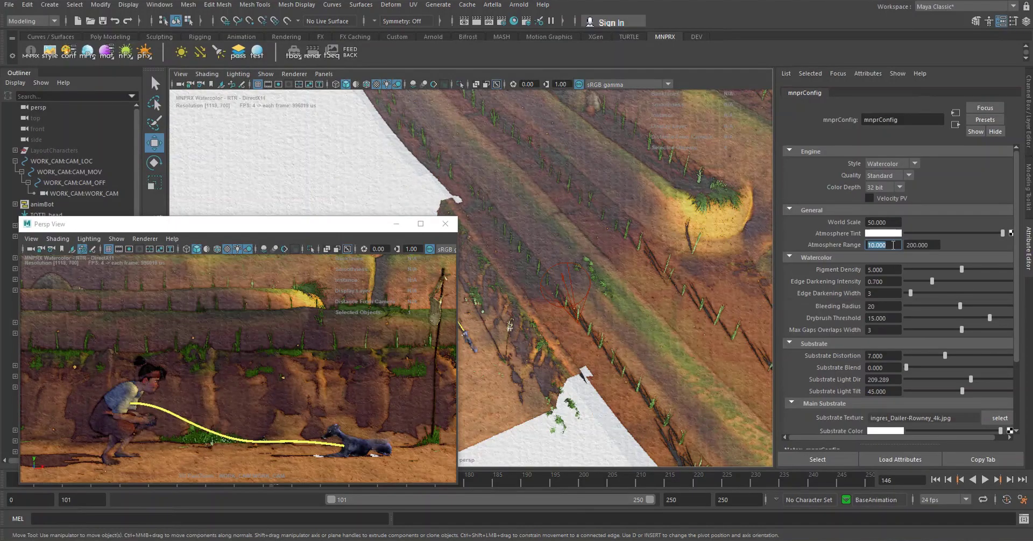
Try 15 as the atmosphere range minimum, settle on 12, and set the maximum to 150.
{"action": "type", "text": "15"}
{"action": "key", "text": "Return"}
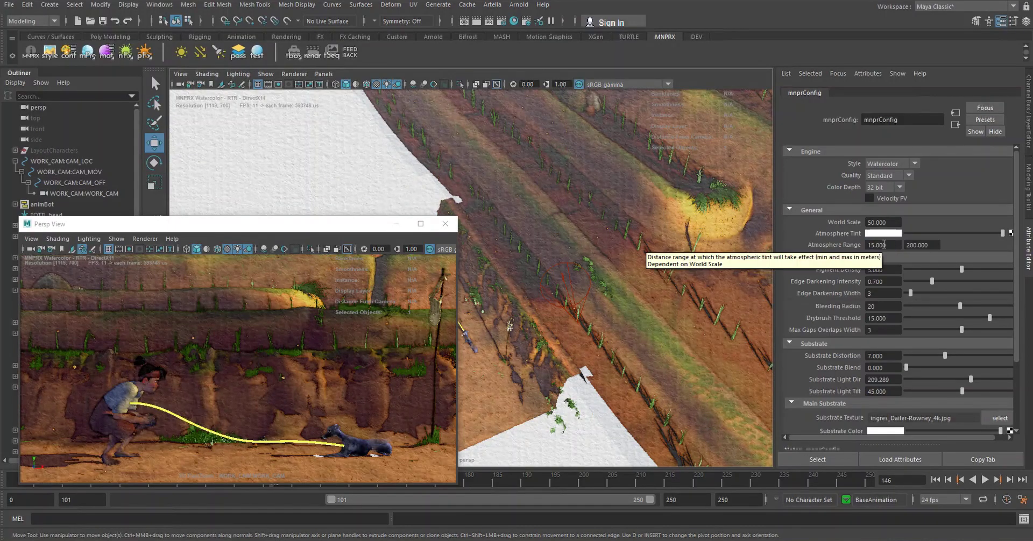
{"action": "double_click", "coordinate": [884, 244]}
{"action": "type", "text": "12"}
{"action": "key", "text": "Return"}
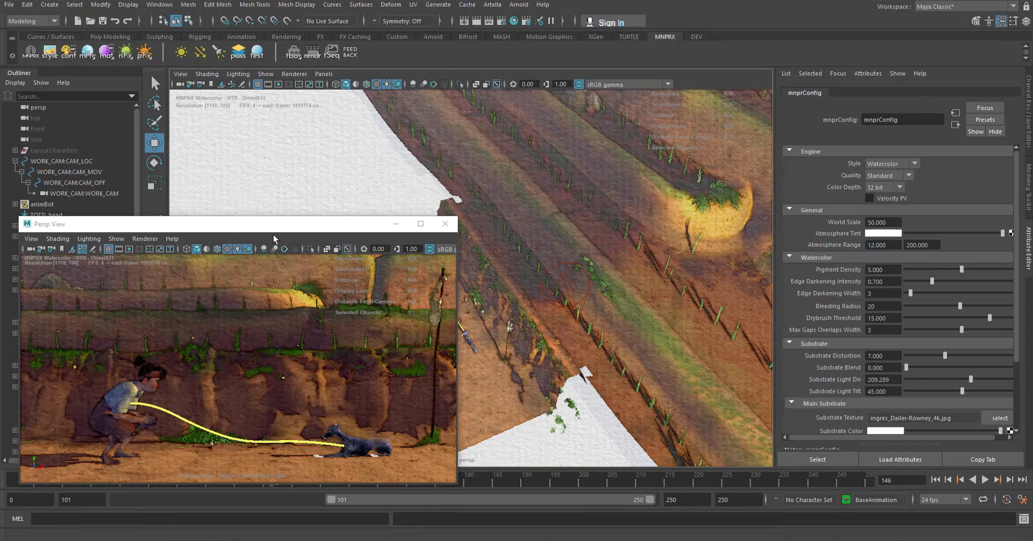
{"action": "double_click", "coordinate": [922, 244]}
{"action": "type", "text": "150"}
{"action": "key", "text": "Return"}
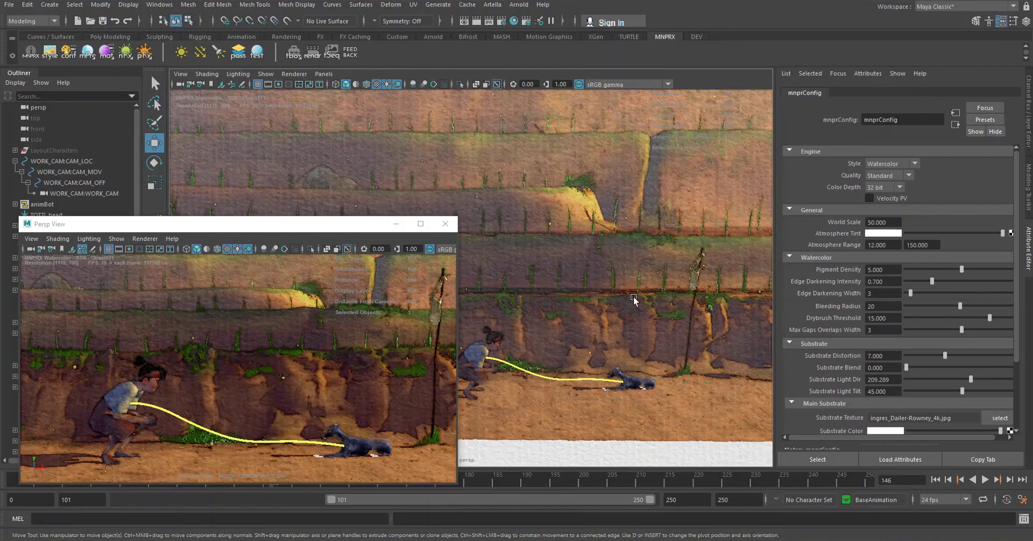
Open the material attributes of the lowest terrace behind the characters and try diffuse factors of 0.5 and 1.
{"action": "scroll", "coordinate": [667, 285], "scroll_direction": "down", "scroll_amount": 5}
{"action": "middle_click_drag", "start_coordinate": [627, 279], "coordinate": [675, 262], "text": "alt"}
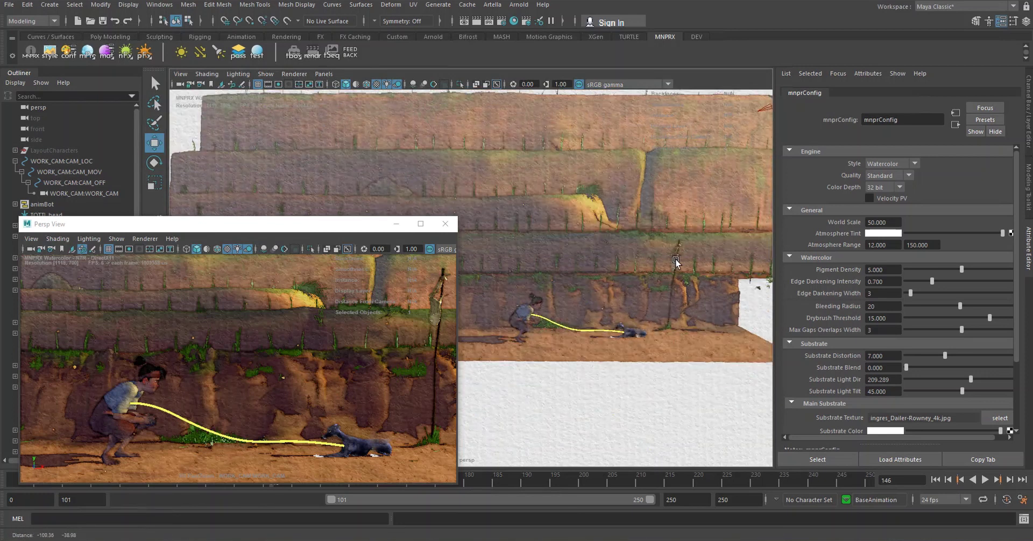
{"action": "scroll", "coordinate": [611, 272], "scroll_direction": "up", "scroll_amount": 5}
{"action": "left_click", "coordinate": [498, 300]}
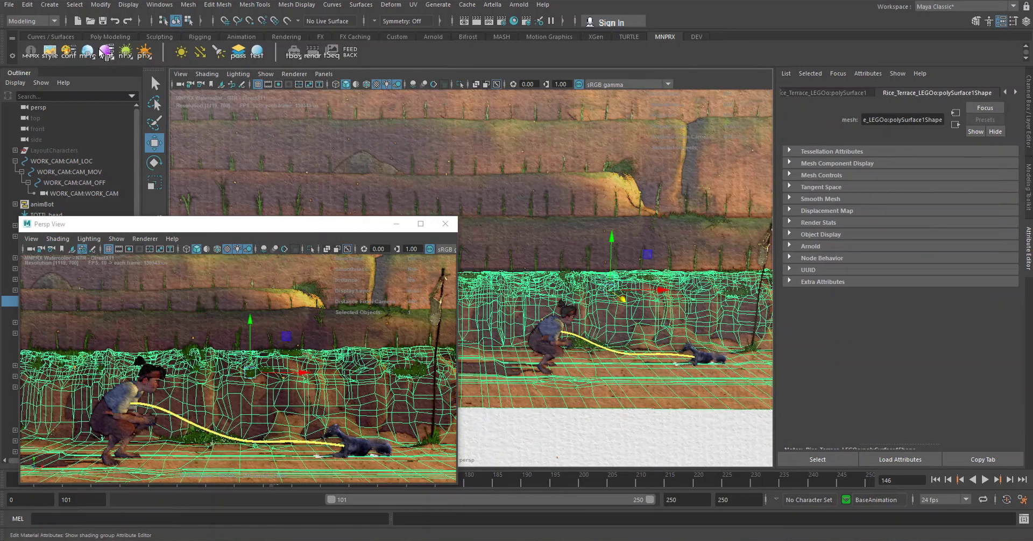
{"action": "key", "text": "Down"}
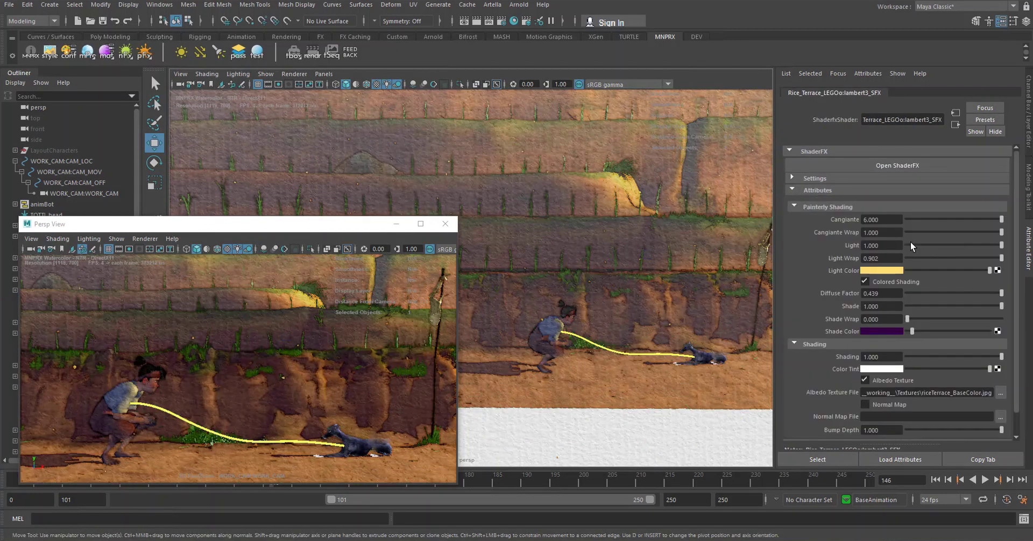
{"action": "left_click_drag", "start_coordinate": [883, 293], "coordinate": [791, 293]}
{"action": "type", "text": "0.5"}
{"action": "key", "text": "Return"}
{"action": "left_click", "coordinate": [895, 296]}
{"action": "type", "text": "1"}
{"action": "key", "text": "Return"}
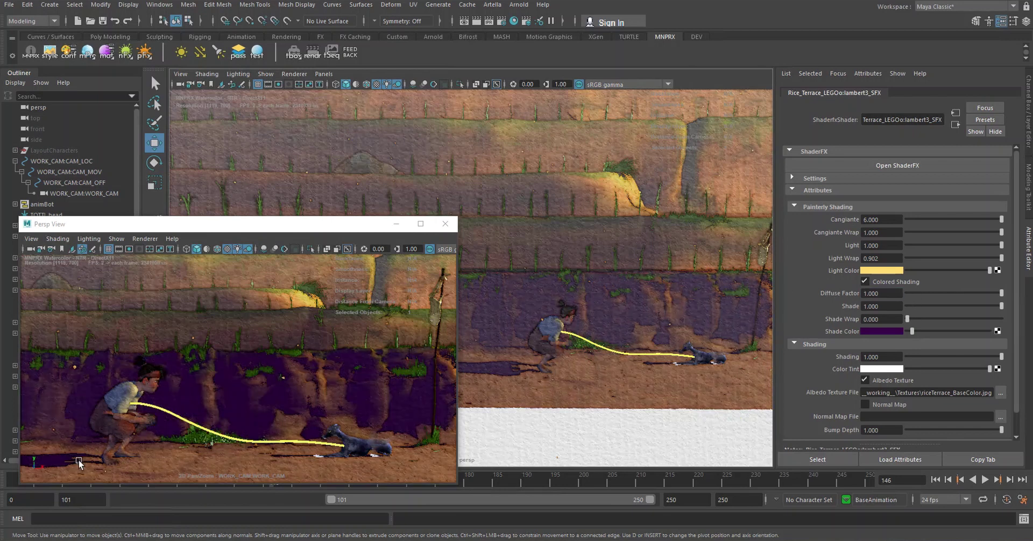
Lower the lowest terrace material's diffuse factor to 0.5 and finally to 0.4.
{"action": "left_click", "coordinate": [884, 295]}
{"action": "type", "text": "0.5"}
{"action": "key", "text": "Return"}
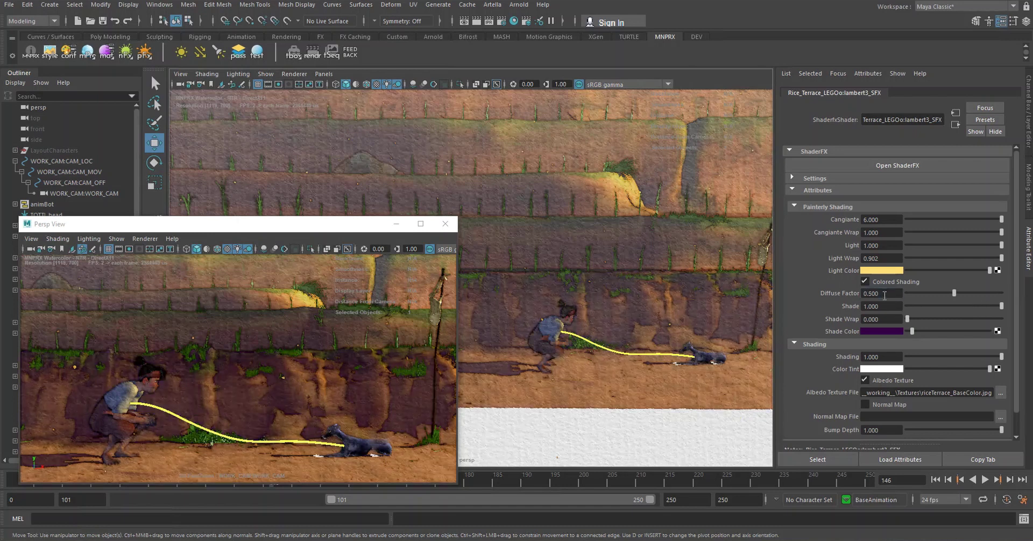
{"action": "left_click", "coordinate": [896, 293]}
{"action": "type", "text": "0.4"}
{"action": "key", "text": "Return"}
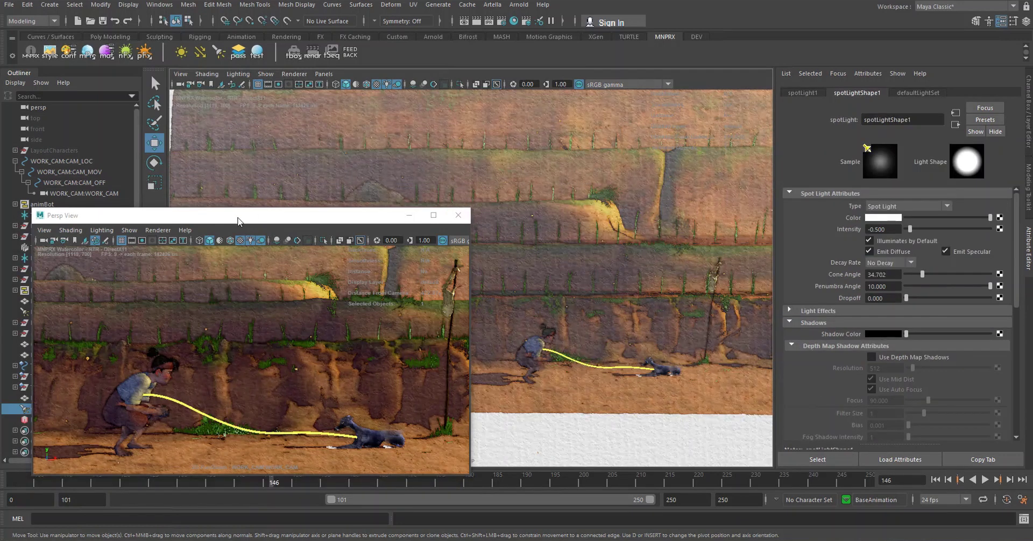
Select the KeyLight and change its shadow color to a fully bright purple.
{"action": "left_click_drag", "start_coordinate": [320, 220], "coordinate": [455, 216]}
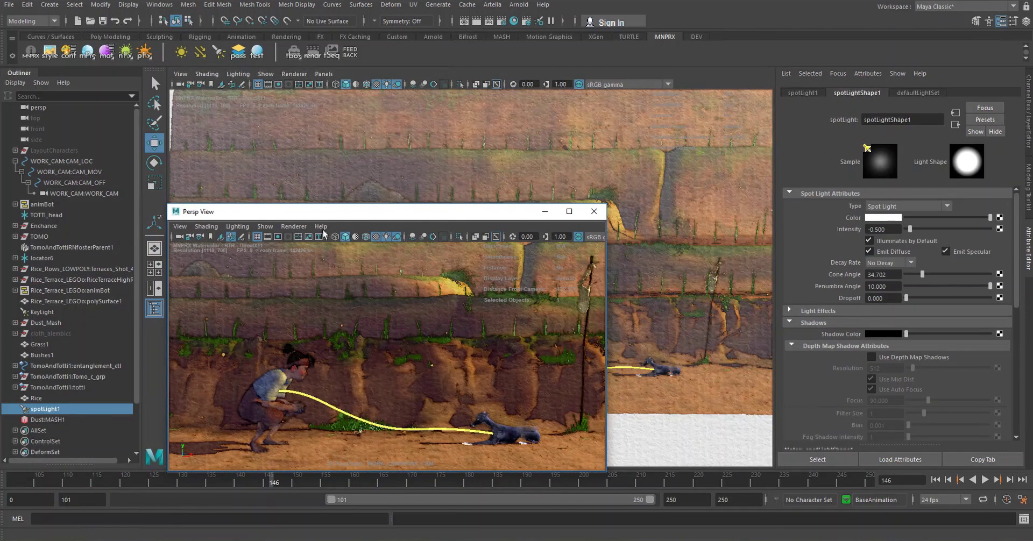
{"action": "left_click", "coordinate": [48, 313]}
{"action": "left_click_drag", "start_coordinate": [438, 212], "coordinate": [295, 214]}
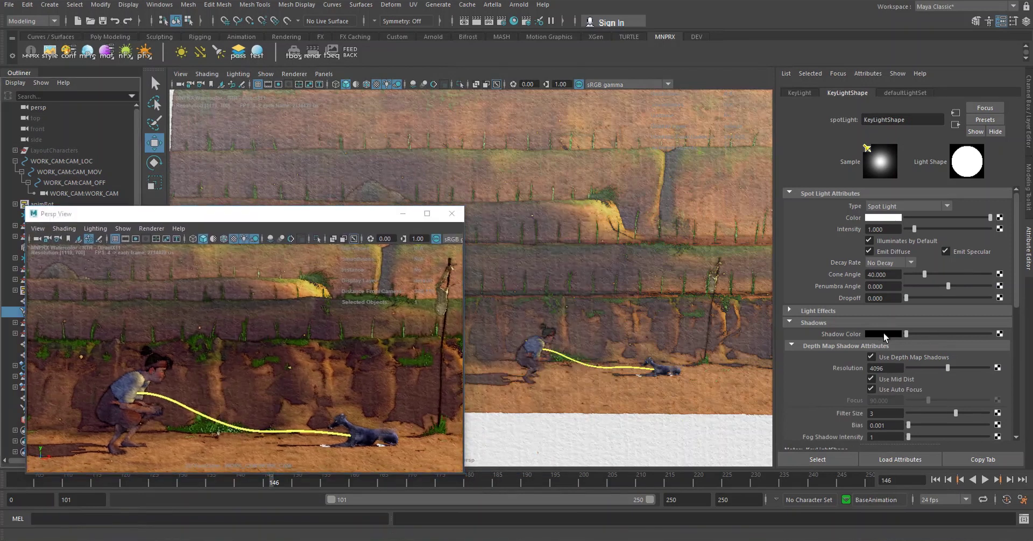
{"action": "left_click", "coordinate": [884, 334]}
{"action": "left_click", "coordinate": [882, 325]}
{"action": "left_click_drag", "start_coordinate": [911, 333], "coordinate": [1018, 337]}
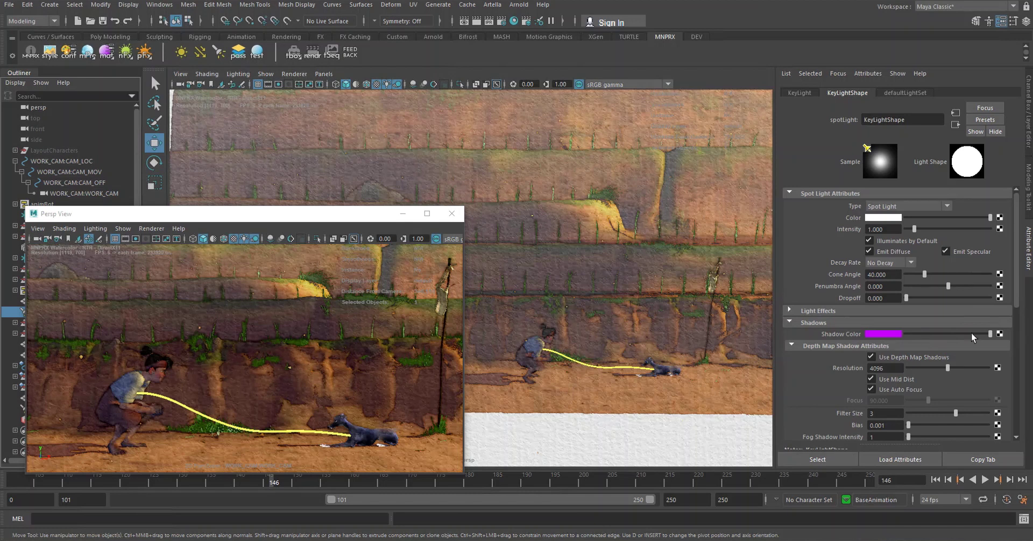
Try near-black and light grey for the KeyLight's shadow color, and pick the dark purple from the color history.
{"action": "left_click_drag", "start_coordinate": [971, 332], "coordinate": [899, 332]}
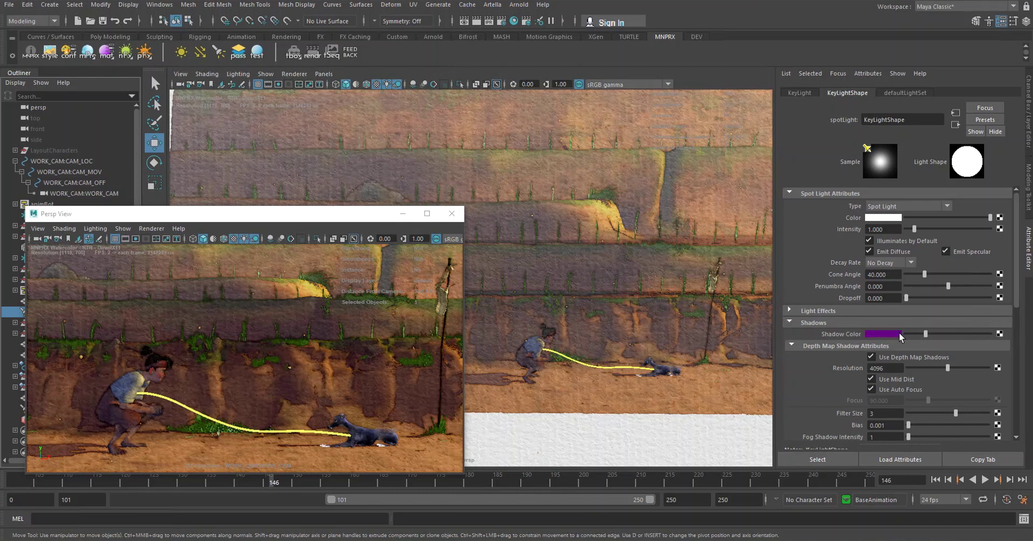
{"action": "left_click", "coordinate": [967, 332]}
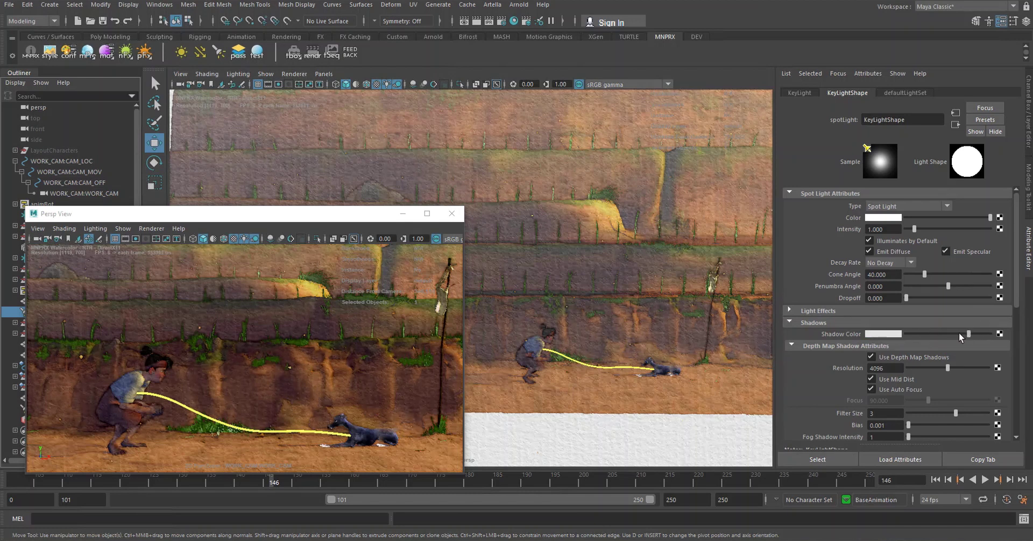
{"action": "left_click", "coordinate": [896, 334]}
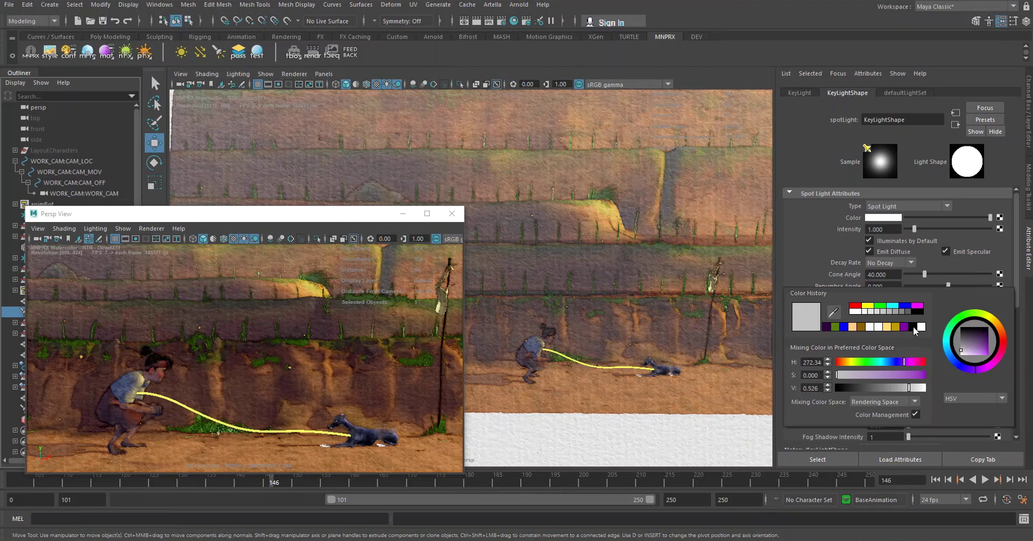
{"action": "left_click", "coordinate": [909, 327]}
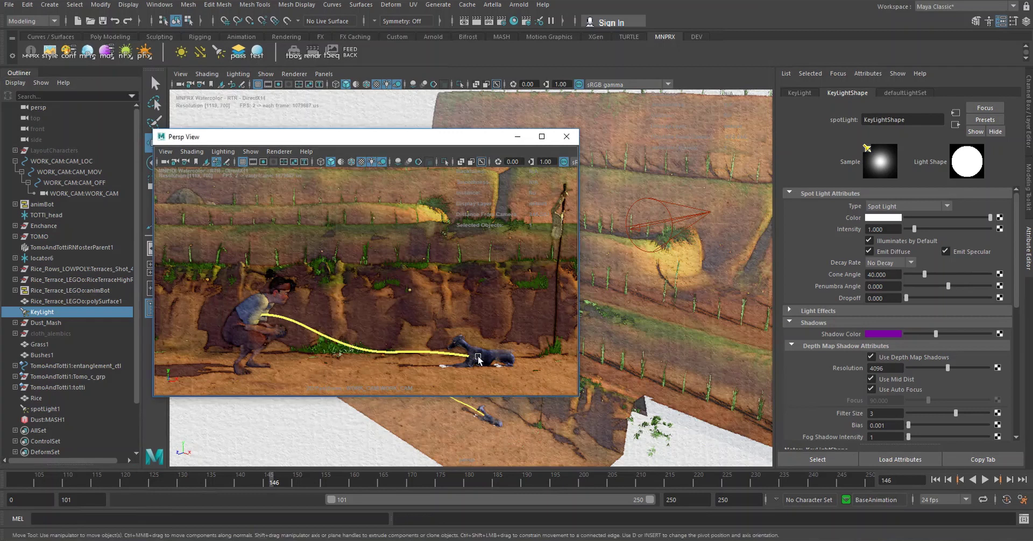
Select the dog, examine it up close in the viewport and open its Totti_Texture_SFX material attributes.
{"action": "left_click", "coordinate": [478, 356]}
{"action": "left_click_drag", "start_coordinate": [700, 333], "coordinate": [756, 312], "text": "alt"}
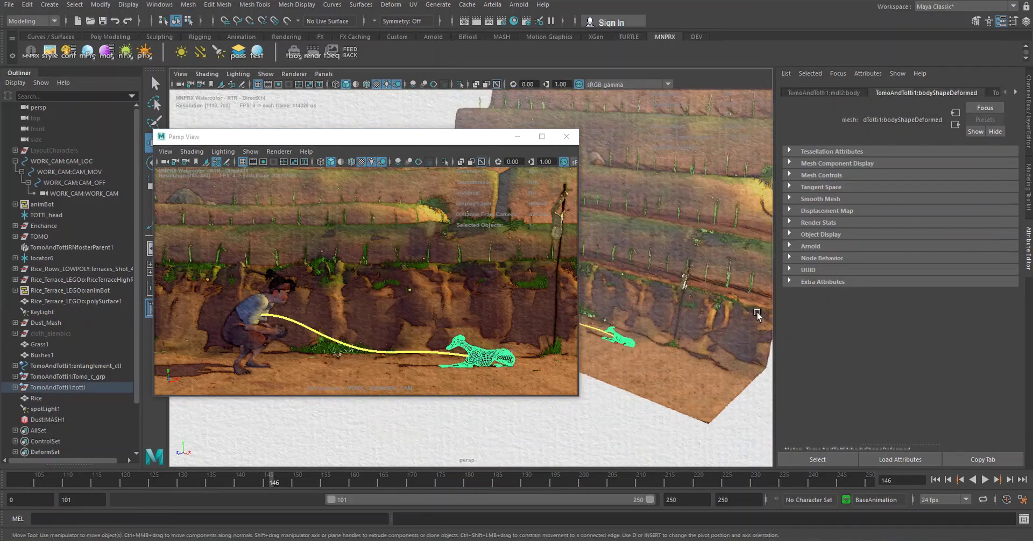
{"action": "scroll", "coordinate": [680, 347], "scroll_direction": "up", "scroll_amount": 5}
{"action": "middle_click_drag", "start_coordinate": [689, 360], "coordinate": [669, 340], "text": "alt"}
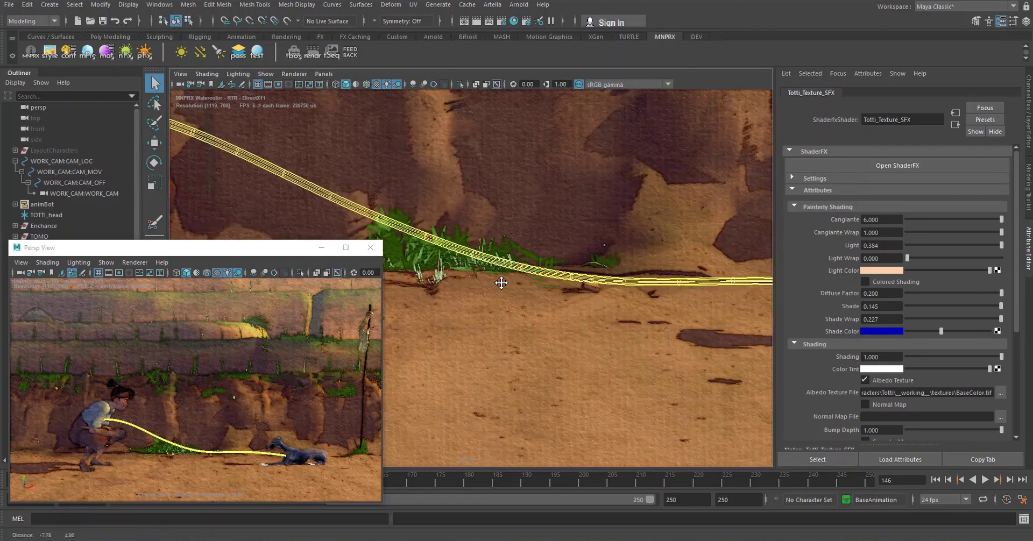
{"action": "middle_click_drag", "start_coordinate": [501, 282], "coordinate": [515, 291], "text": "alt"}
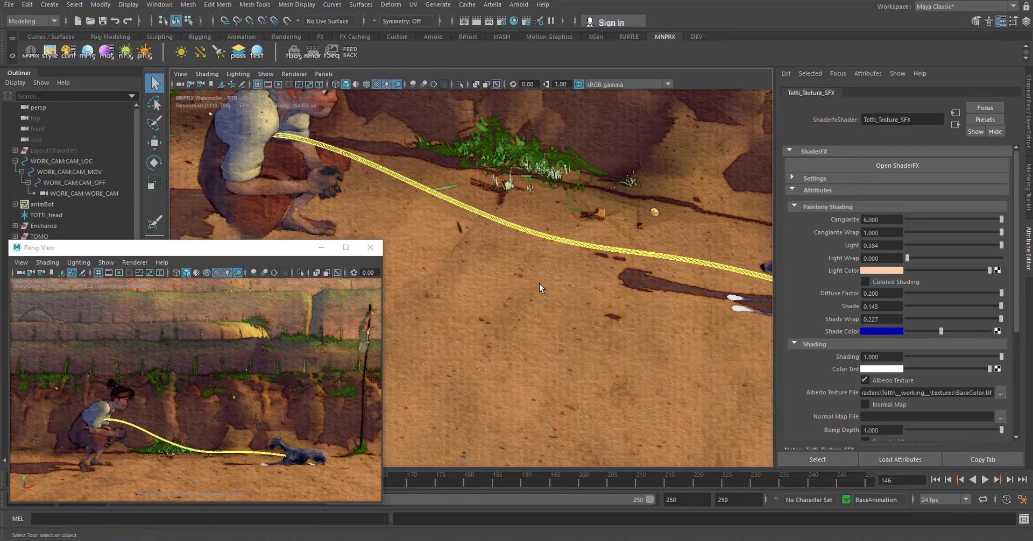
{"action": "left_click_drag", "start_coordinate": [540, 284], "coordinate": [552, 258], "text": "alt"}
{"action": "scroll", "coordinate": [542, 271], "scroll_direction": "down", "scroll_amount": 4}
{"action": "middle_click_drag", "start_coordinate": [552, 257], "coordinate": [551, 310], "text": "alt"}
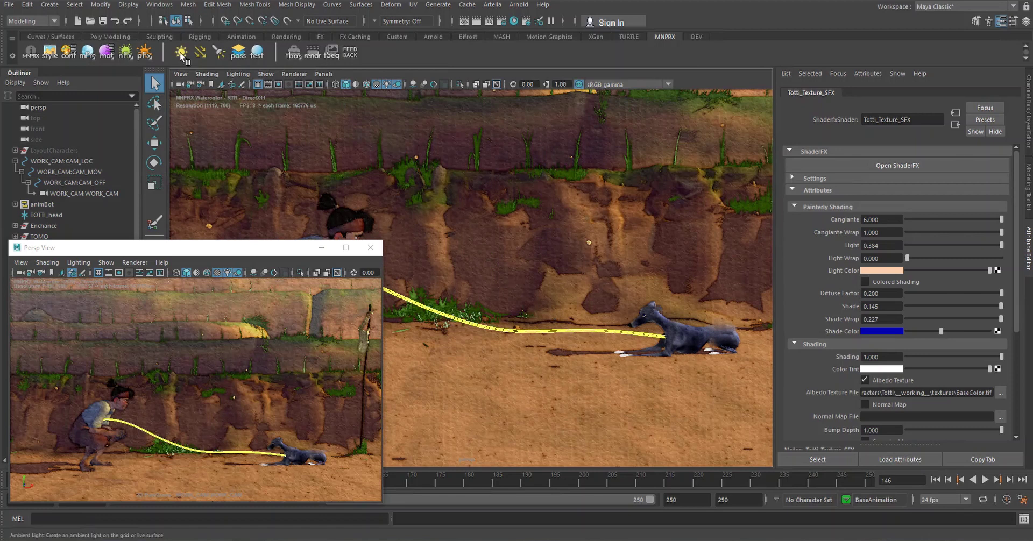
Add an ambient light to the scene and set its intensity to 0.1.
{"action": "left_click", "coordinate": [180, 54]}
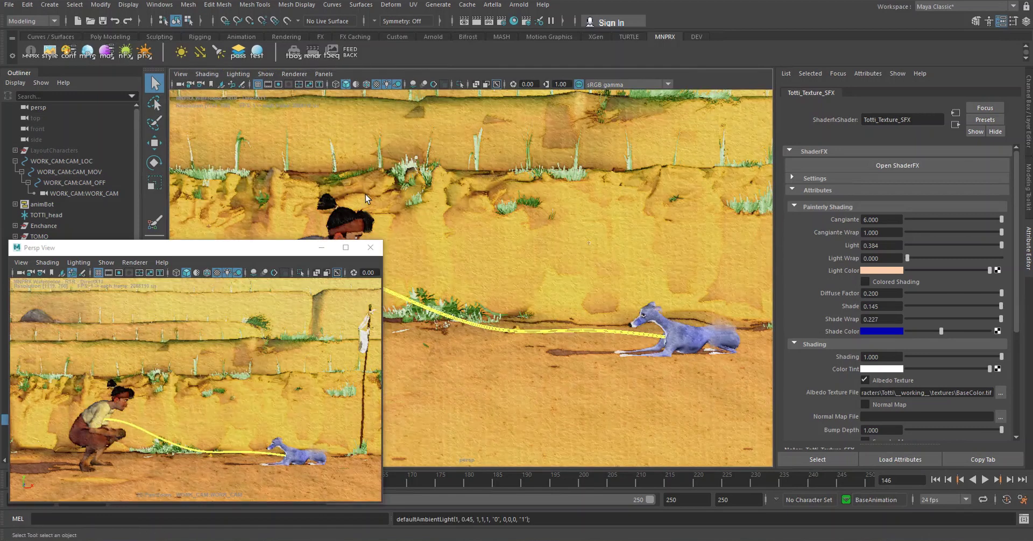
{"action": "scroll", "coordinate": [597, 346], "scroll_direction": "down", "scroll_amount": 3}
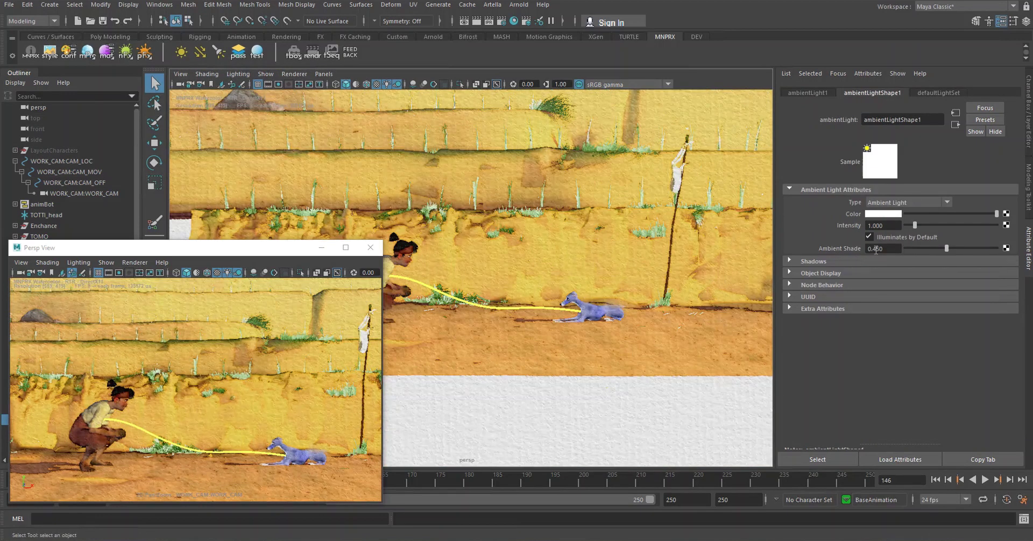
{"action": "left_click", "coordinate": [880, 226]}
{"action": "type", "text": "0.1"}
{"action": "key", "text": "Return"}
{"action": "scroll", "coordinate": [559, 340], "scroll_direction": "up", "scroll_amount": 5}
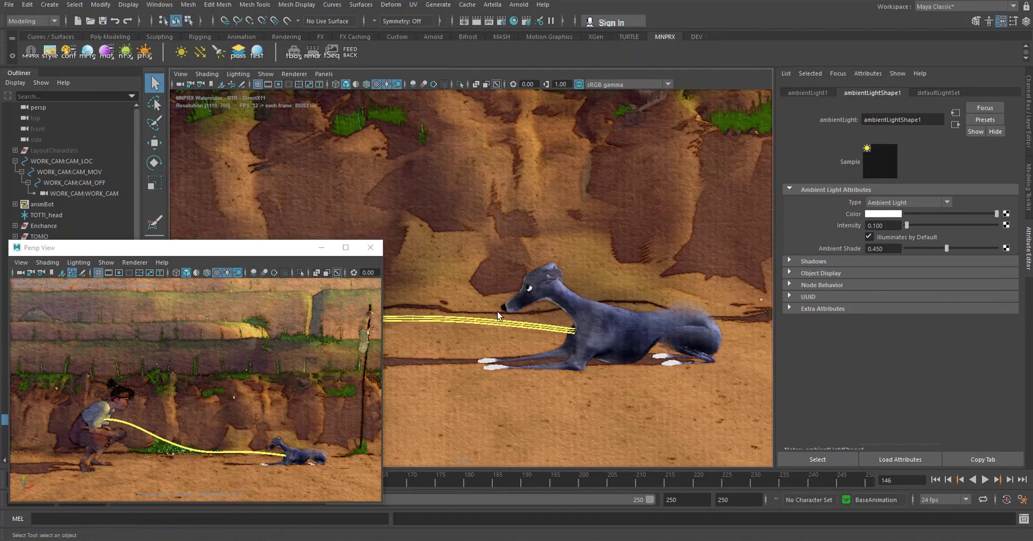
Raise the ambient light's intensity to 0.3.
{"action": "scroll", "coordinate": [497, 312], "scroll_direction": "down", "scroll_amount": 5}
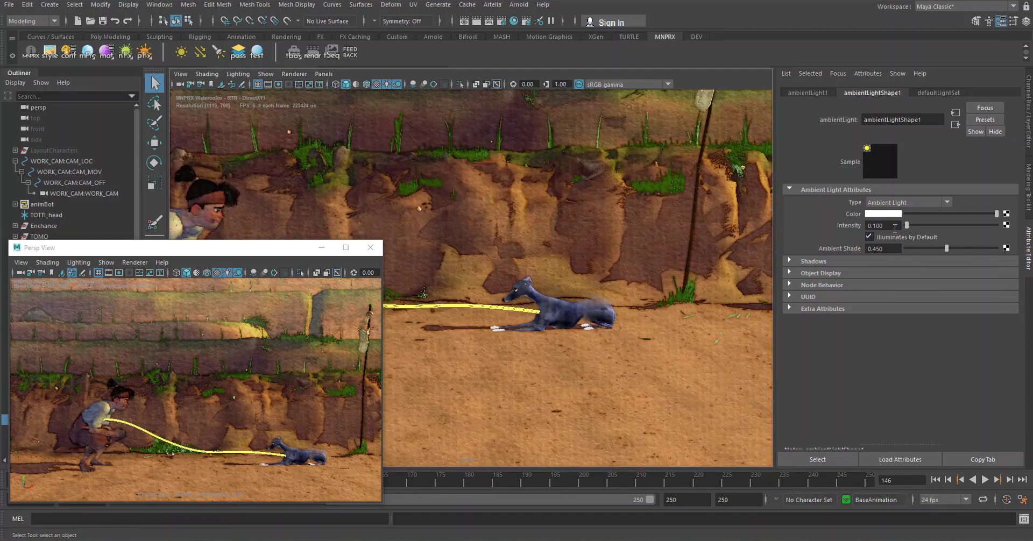
{"action": "left_click_drag", "start_coordinate": [894, 227], "coordinate": [848, 228]}
{"action": "type", "text": "0.3"}
{"action": "key", "text": "Return"}
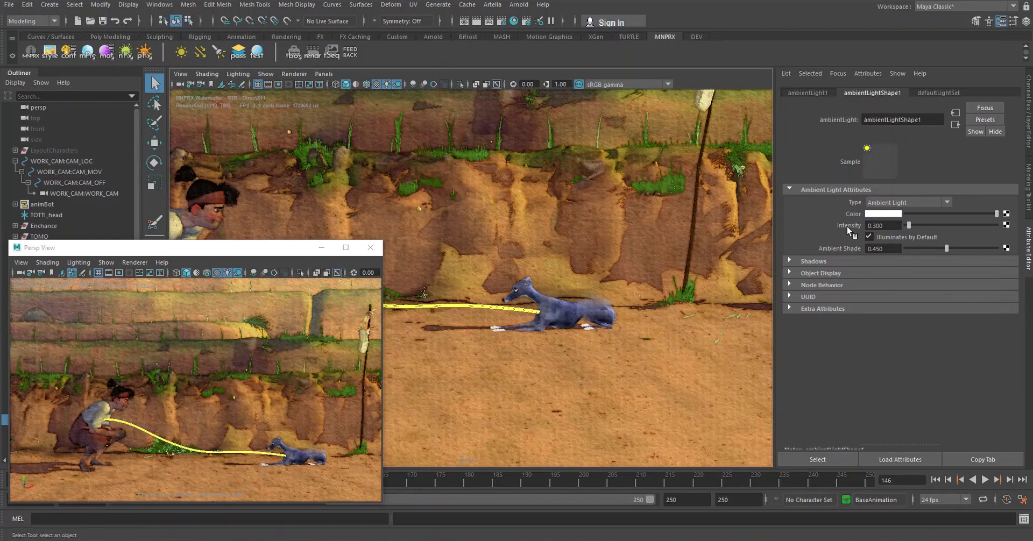
Select the KeyLight and lower its intensity to 0.7.
{"action": "left_click_drag", "start_coordinate": [129, 252], "coordinate": [311, 231]}
{"action": "left_click", "coordinate": [54, 313]}
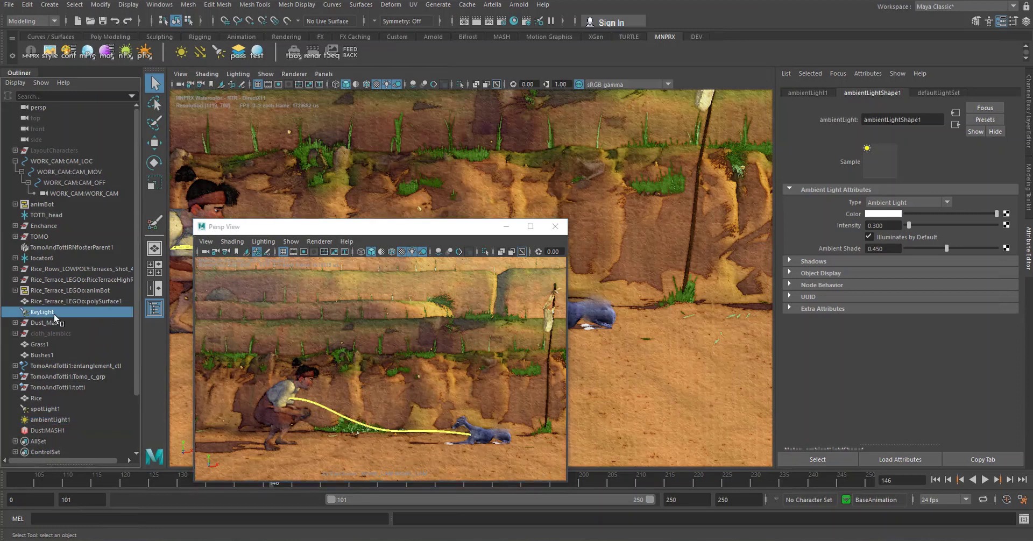
{"action": "left_click", "coordinate": [888, 228]}
{"action": "type", "text": "0.7"}
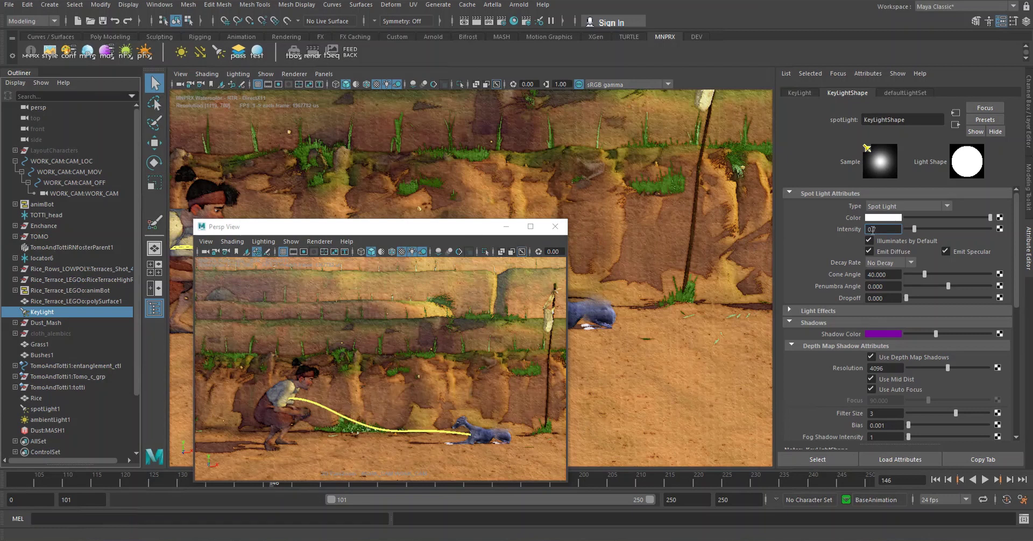
{"action": "key", "text": "Return"}
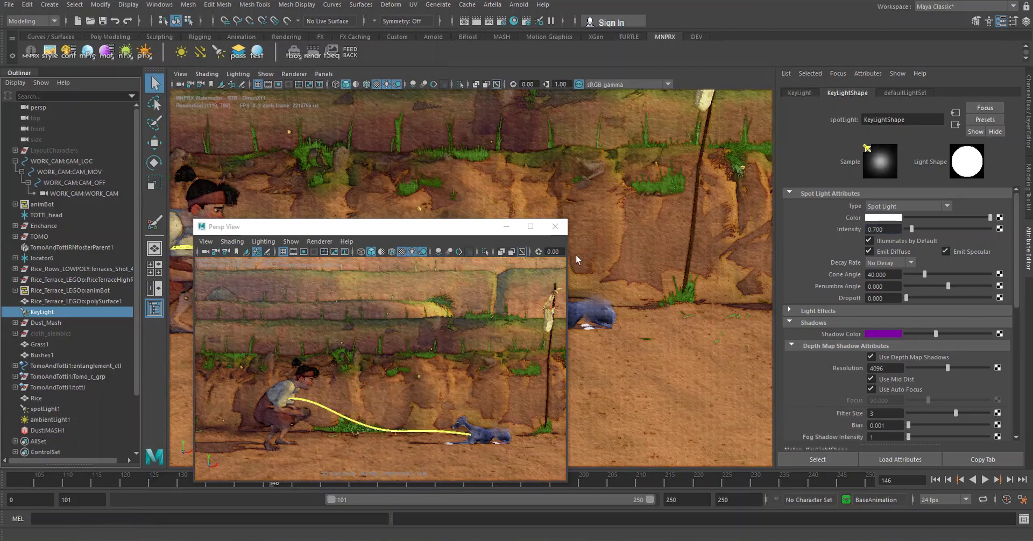
Enlarge the floating Persp View window and reposition it to preview the shot at a bigger size.
{"action": "left_click_drag", "start_coordinate": [368, 232], "coordinate": [309, 183]}
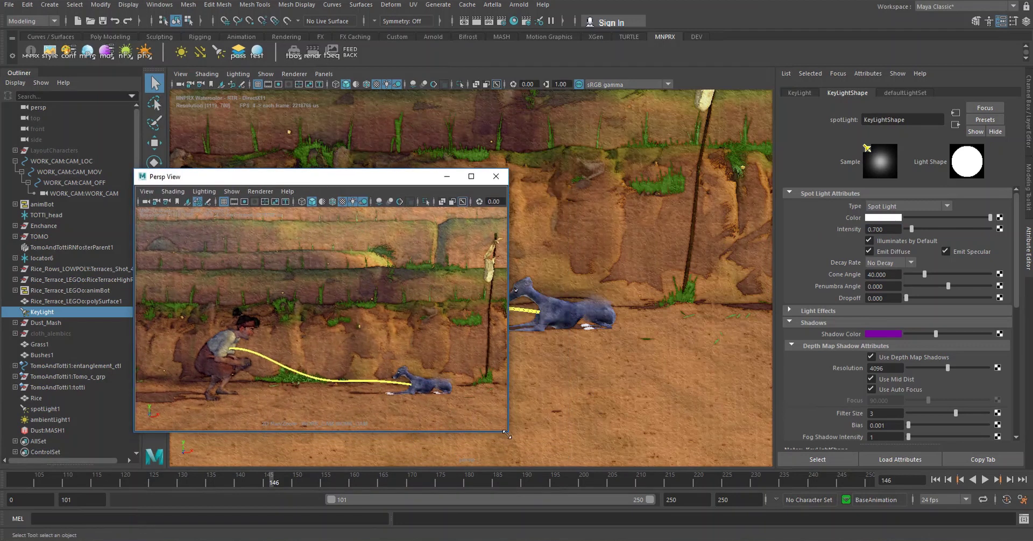
{"action": "left_click_drag", "start_coordinate": [532, 424], "coordinate": [690, 476]}
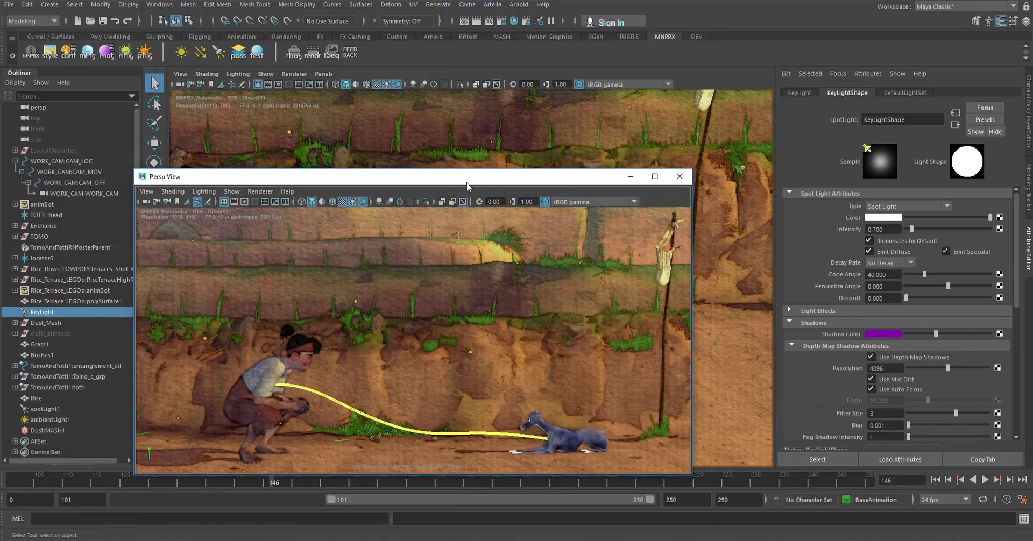
{"action": "left_click_drag", "start_coordinate": [466, 181], "coordinate": [442, 196]}
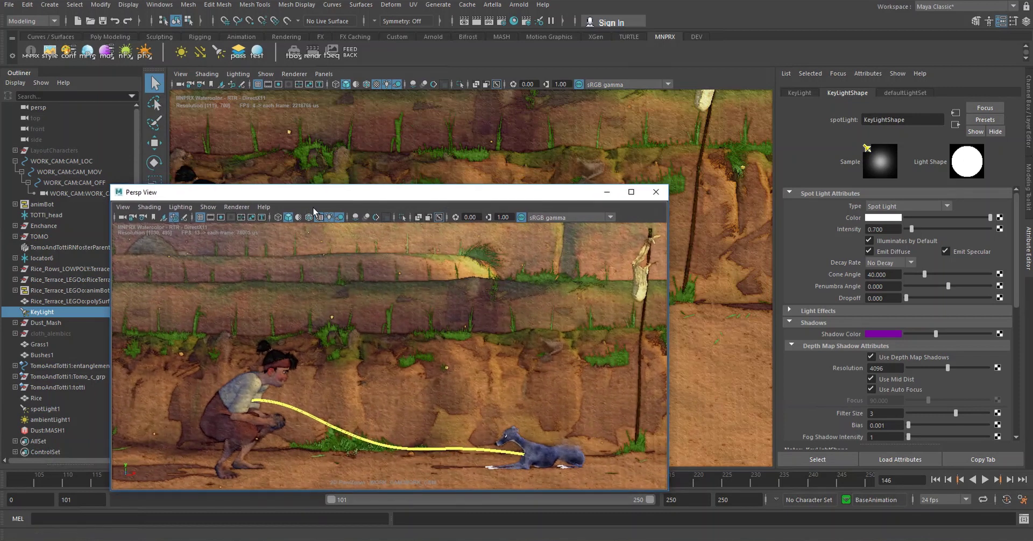
Select the negative spotlight above the terraces and set its intensity to -0.7.
{"action": "left_click_drag", "start_coordinate": [309, 197], "coordinate": [288, 291]}
{"action": "middle_click_drag", "start_coordinate": [551, 183], "coordinate": [428, 240], "text": "alt"}
{"action": "left_click_drag", "start_coordinate": [525, 212], "coordinate": [438, 220], "text": "alt"}
{"action": "right_click_drag", "start_coordinate": [438, 220], "coordinate": [340, 201], "text": "alt"}
{"action": "middle_click_drag", "start_coordinate": [339, 201], "coordinate": [396, 269], "text": "alt"}
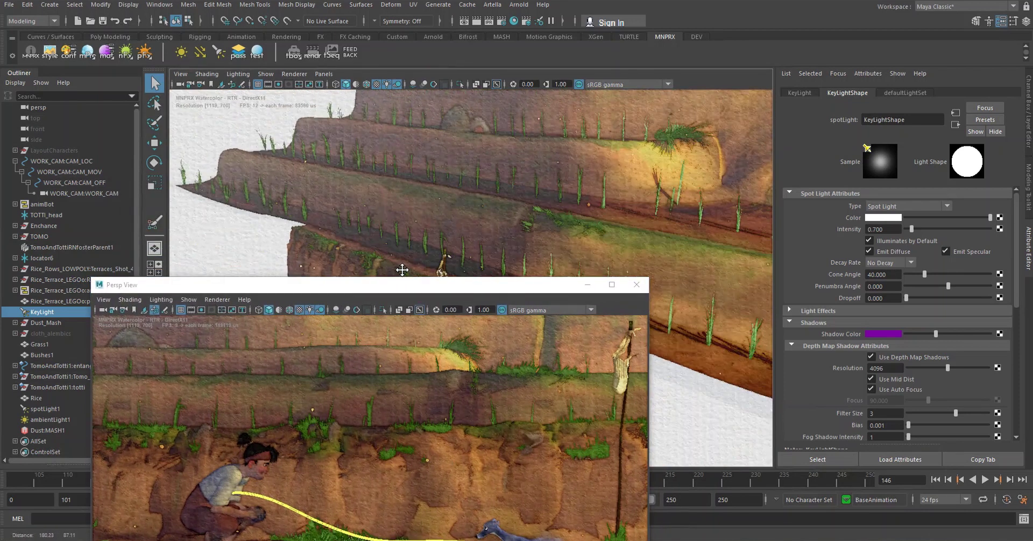
{"action": "left_click_drag", "start_coordinate": [396, 269], "coordinate": [431, 247], "text": "alt"}
{"action": "left_click", "coordinate": [503, 115]}
{"action": "left_click_drag", "start_coordinate": [889, 230], "coordinate": [876, 233]}
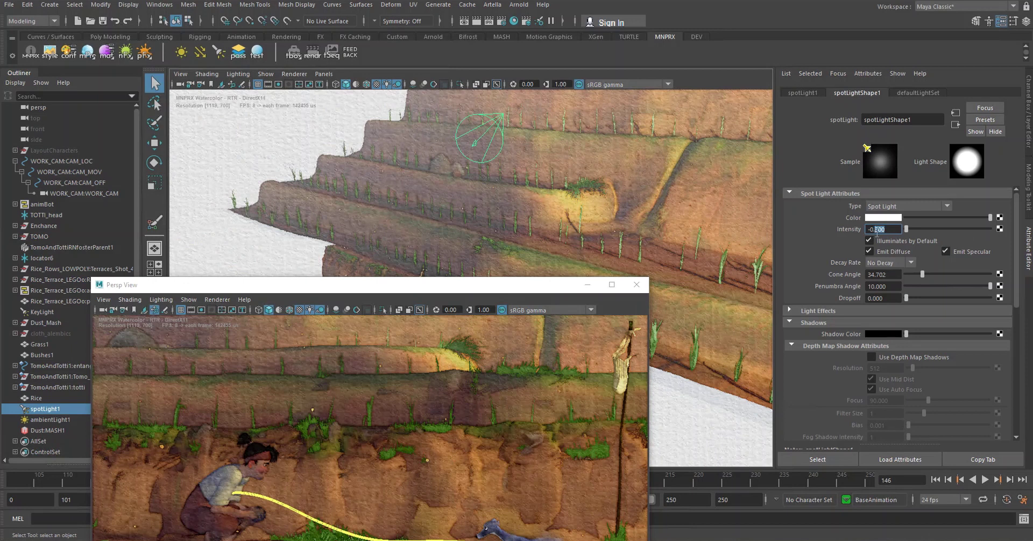
{"action": "type", "text": "7"}
{"action": "key", "text": "Return"}
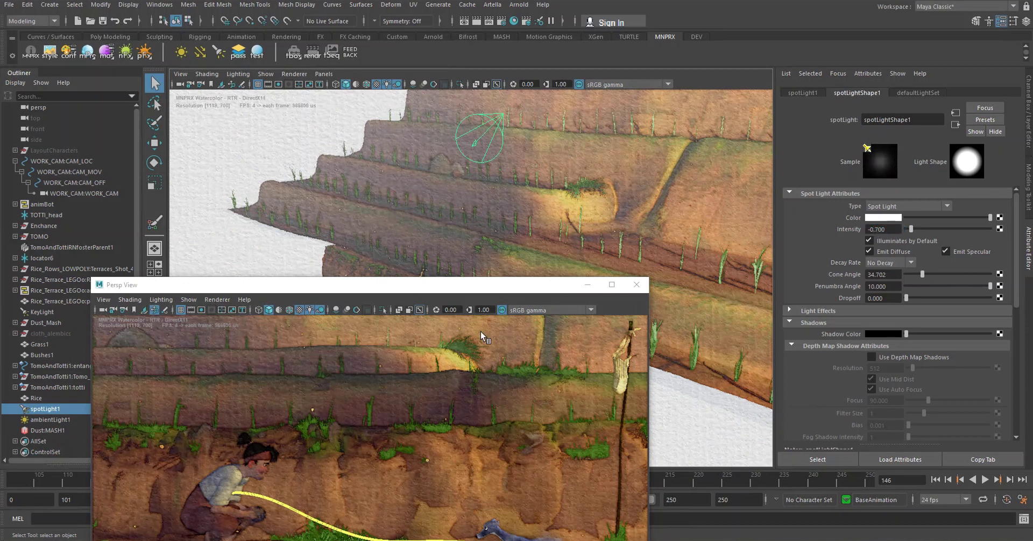
Compare the shot with the reference painting Seq2_Shot33.jpg in Photos, and return to Maya.
{"action": "left_click_drag", "start_coordinate": [358, 291], "coordinate": [388, 185]}
{"action": "key", "text": "alt+Tab"}
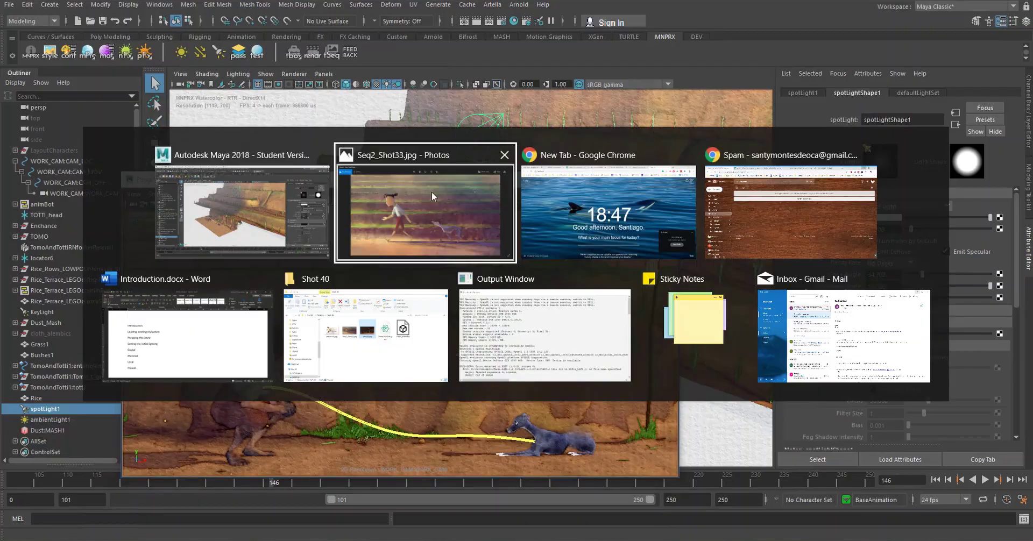
{"action": "left_click", "coordinate": [444, 198]}
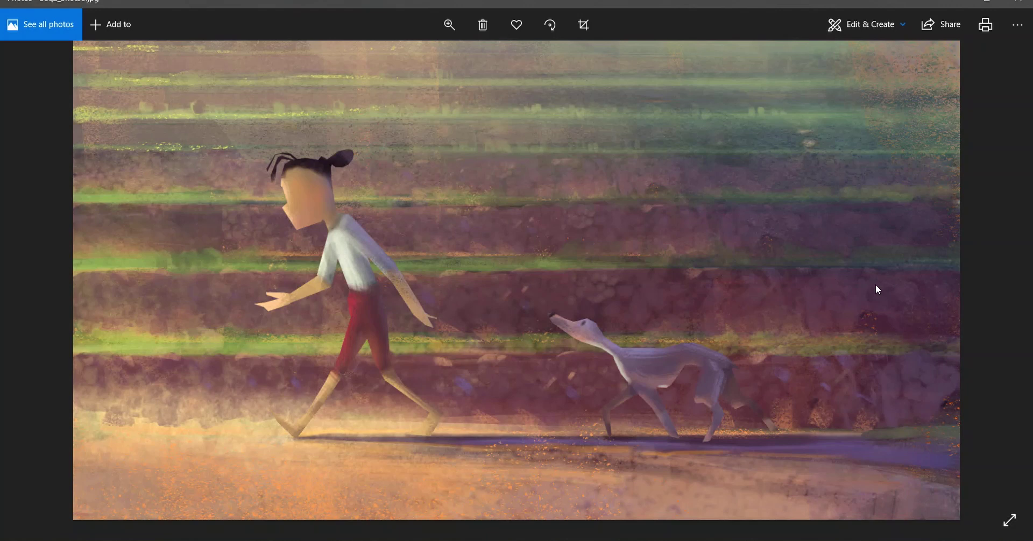
{"action": "key", "text": "alt+Tab"}
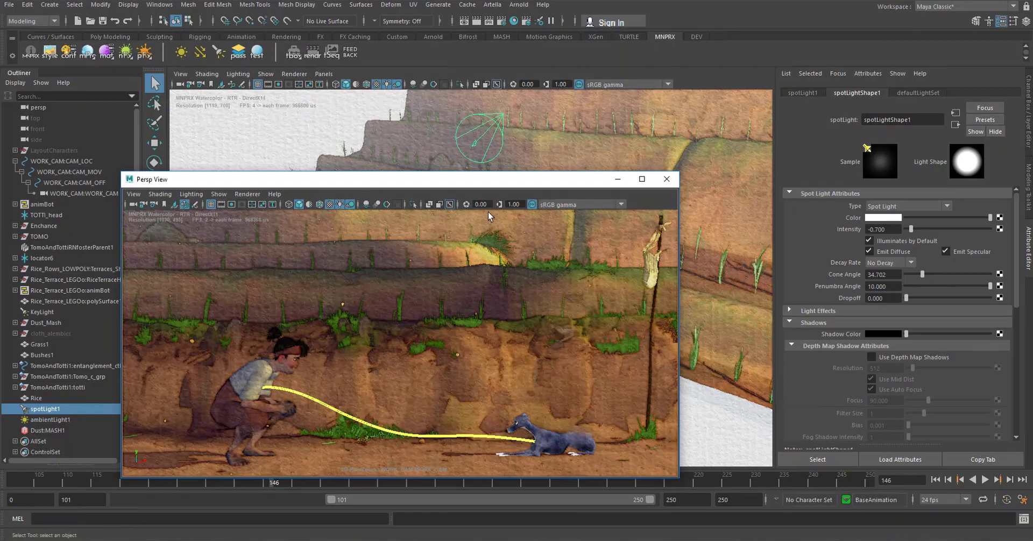
{"action": "left_click_drag", "start_coordinate": [492, 186], "coordinate": [455, 218]}
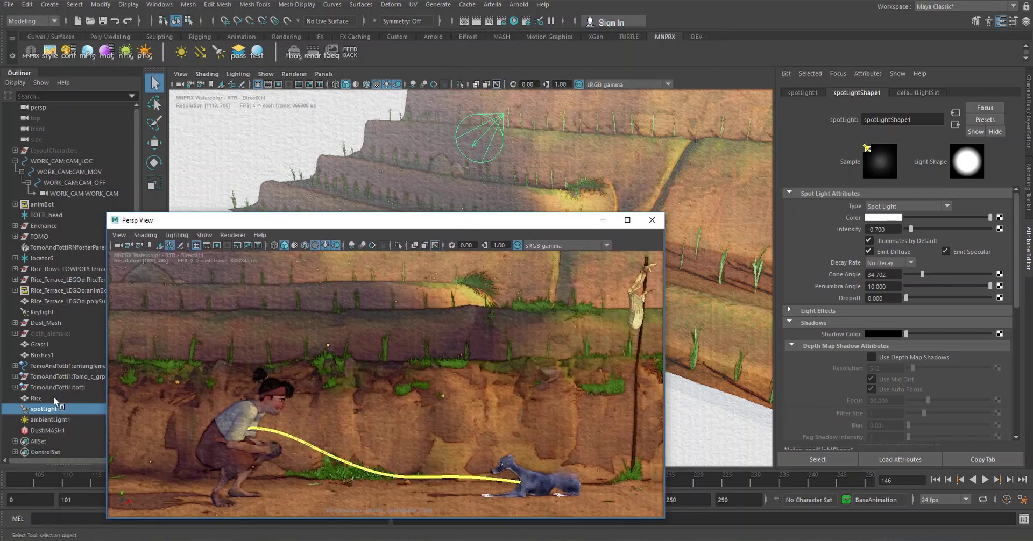
Look through spotLight1 in the main viewport.
{"action": "left_click_drag", "start_coordinate": [171, 339], "coordinate": [454, 182]}
{"action": "key", "text": "f"}
{"action": "left_click", "coordinate": [428, 231]}
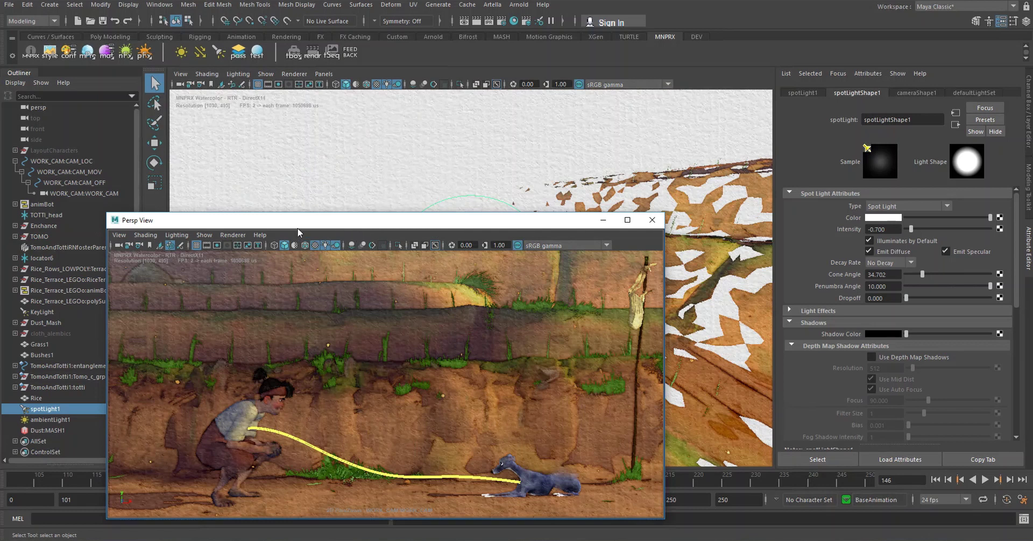
Select the camera of the spotlight view and set its near clip plane to 100.
{"action": "left_click_drag", "start_coordinate": [299, 227], "coordinate": [196, 240]}
{"action": "left_click", "coordinate": [182, 74]}
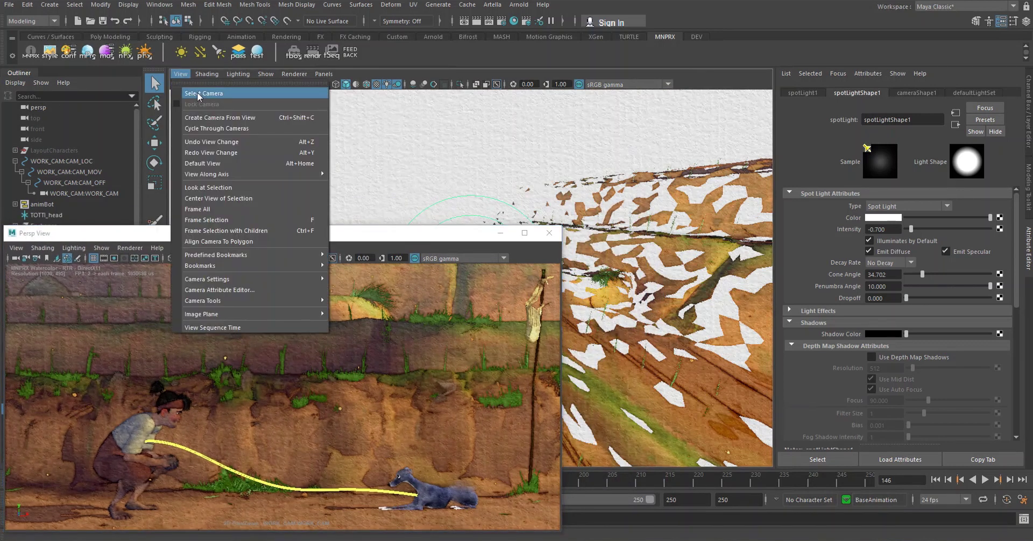
{"action": "left_click", "coordinate": [197, 93]}
{"action": "double_click", "coordinate": [885, 261]}
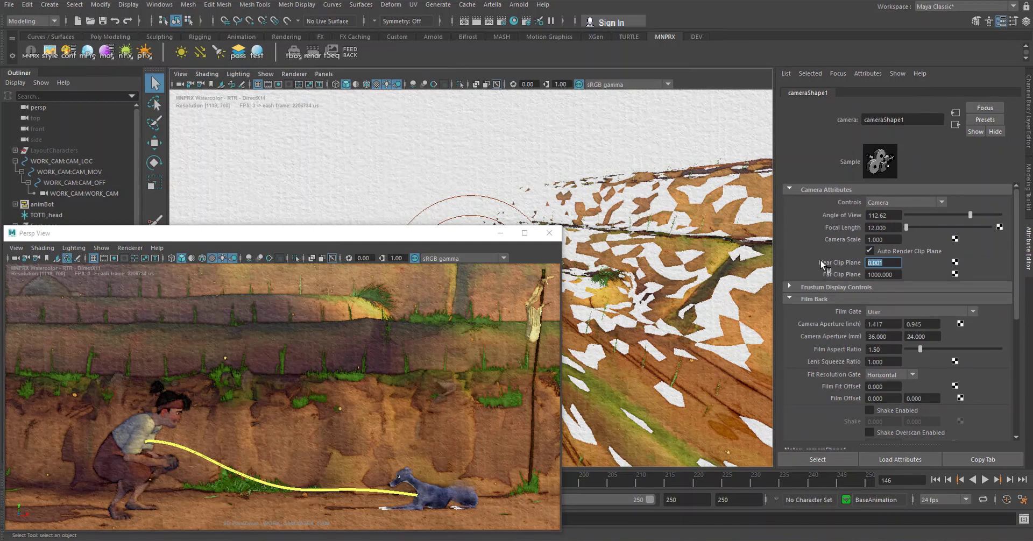
{"action": "type", "text": "100"}
{"action": "key", "text": "Return"}
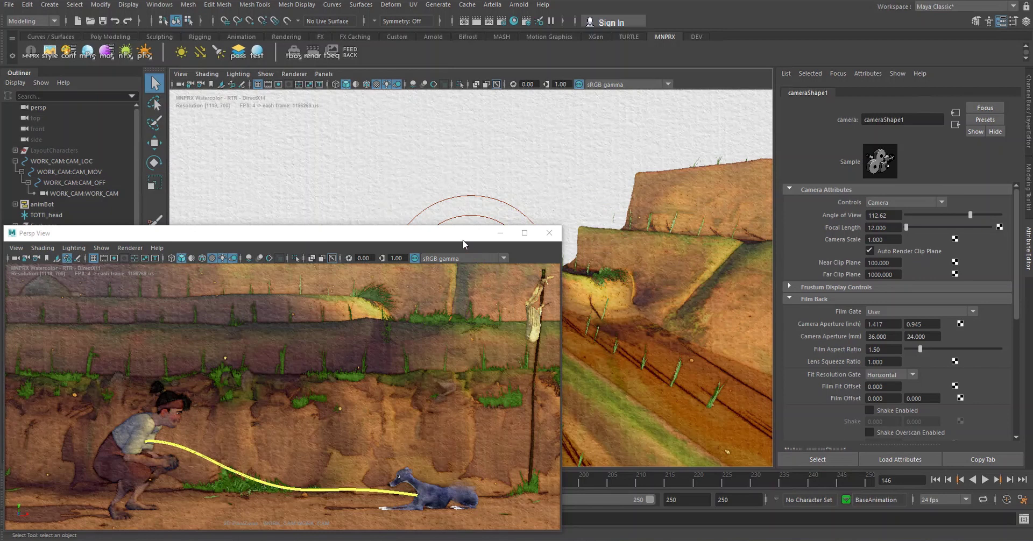
Shrink the Persp View window clear of the spotlight view and orbit that view to re-aim the spotlight at the terraces.
{"action": "left_click_drag", "start_coordinate": [462, 240], "coordinate": [460, 387]}
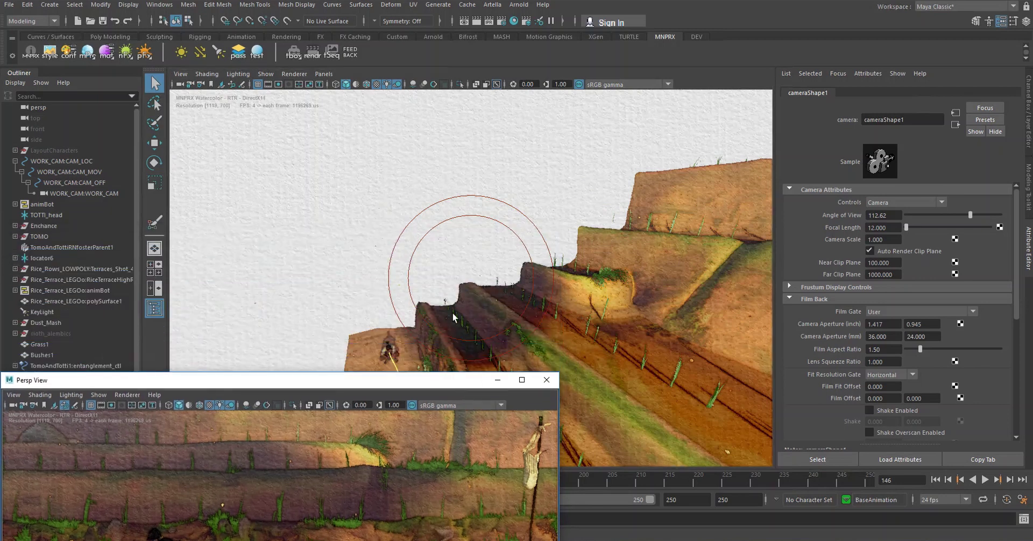
{"action": "left_click_drag", "start_coordinate": [338, 380], "coordinate": [344, 9]}
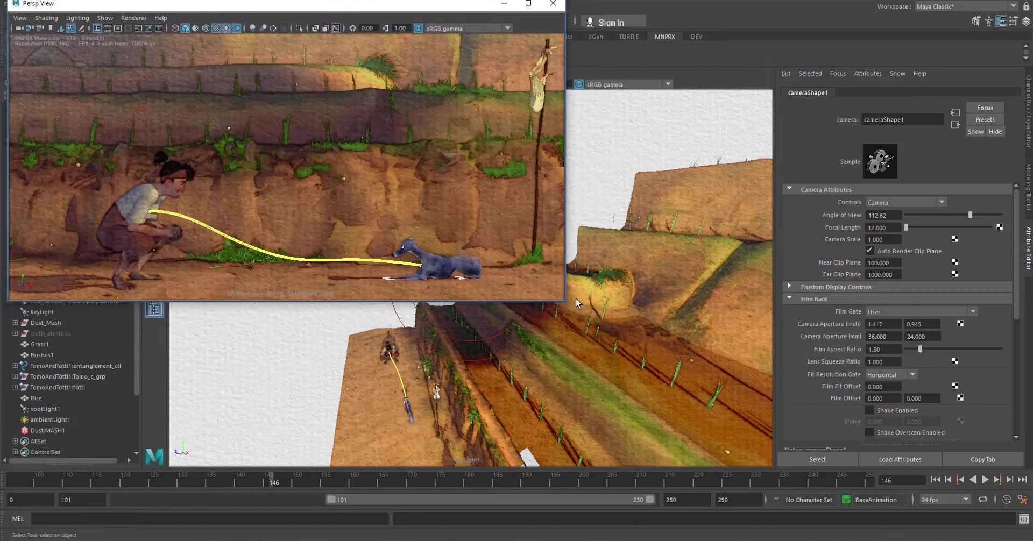
{"action": "left_click_drag", "start_coordinate": [572, 303], "coordinate": [439, 263]}
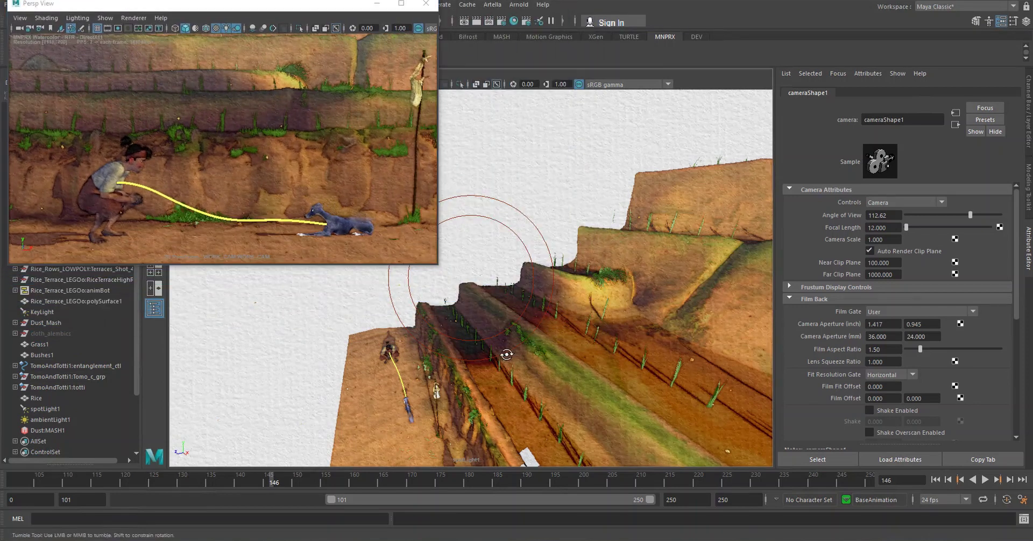
{"action": "left_click_drag", "start_coordinate": [507, 354], "coordinate": [489, 358], "text": "alt"}
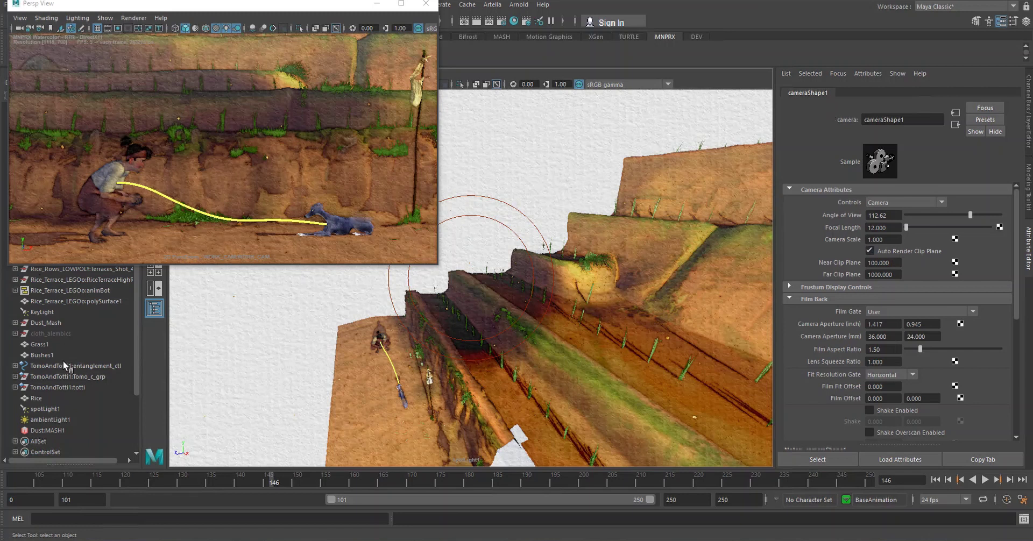
Select spotLight1 and set its penumbra angle to 20.
{"action": "left_click", "coordinate": [52, 409]}
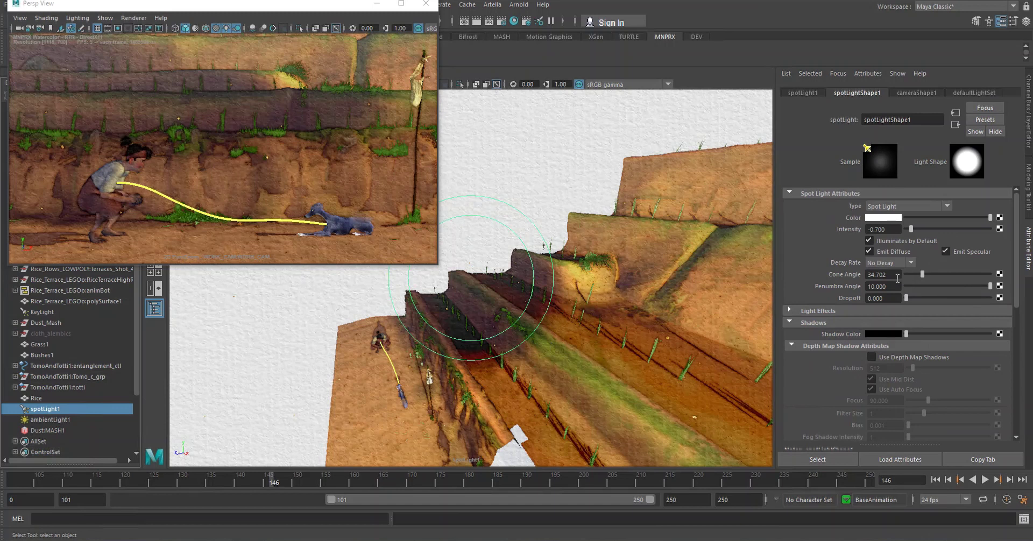
{"action": "left_click_drag", "start_coordinate": [894, 283], "coordinate": [856, 283]}
{"action": "type", "text": "20"}
{"action": "key", "text": "Return"}
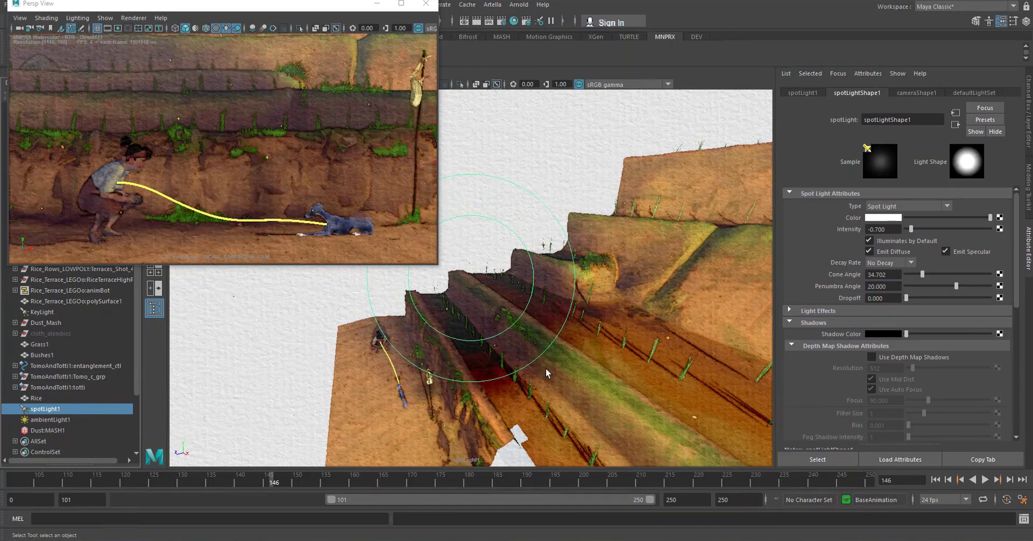
Adjust the spotlight's aim through its own view and set its cone angle to 20.
{"action": "left_click_drag", "start_coordinate": [506, 331], "coordinate": [511, 334], "text": "alt"}
{"action": "left_click", "coordinate": [886, 274]}
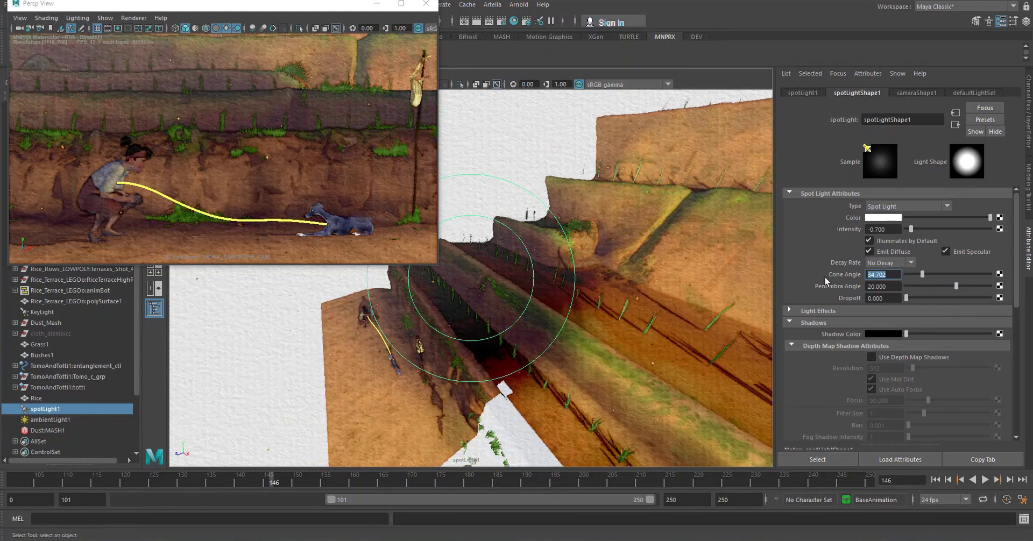
{"action": "type", "text": "20"}
{"action": "key", "text": "Return"}
Shift the spotlight through its own view to fine-tune where its darkening falls on the lower terraces.
{"action": "middle_click_drag", "start_coordinate": [535, 359], "coordinate": [817, 439], "text": "alt"}
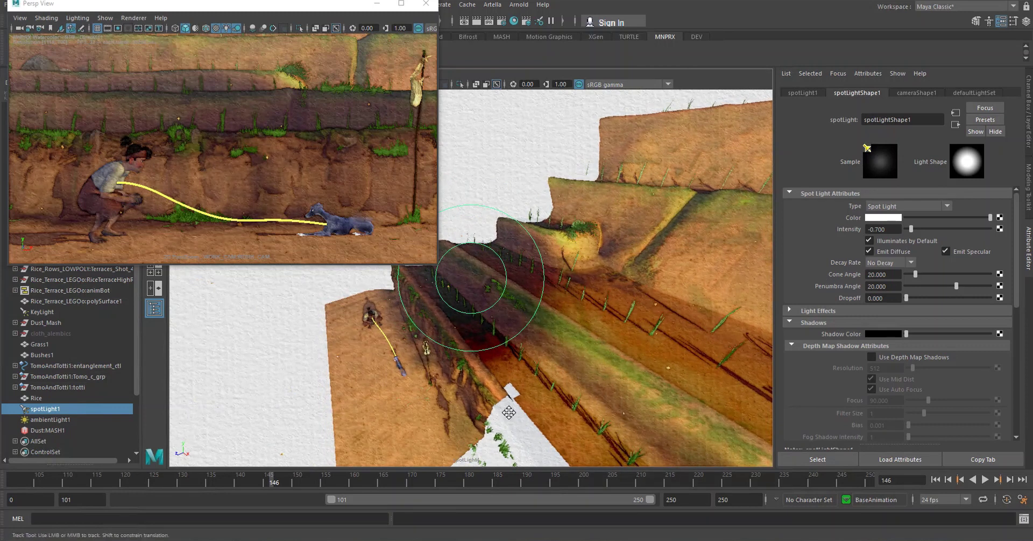
{"action": "middle_click_drag", "start_coordinate": [575, 416], "coordinate": [698, 525], "text": "alt"}
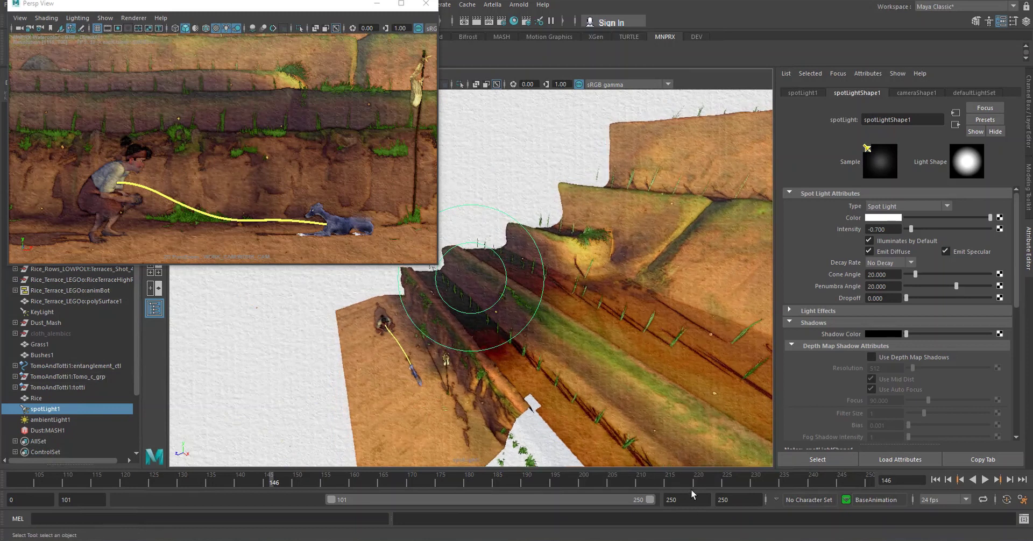
{"action": "middle_click_drag", "start_coordinate": [463, 366], "coordinate": [462, 363], "text": "alt"}
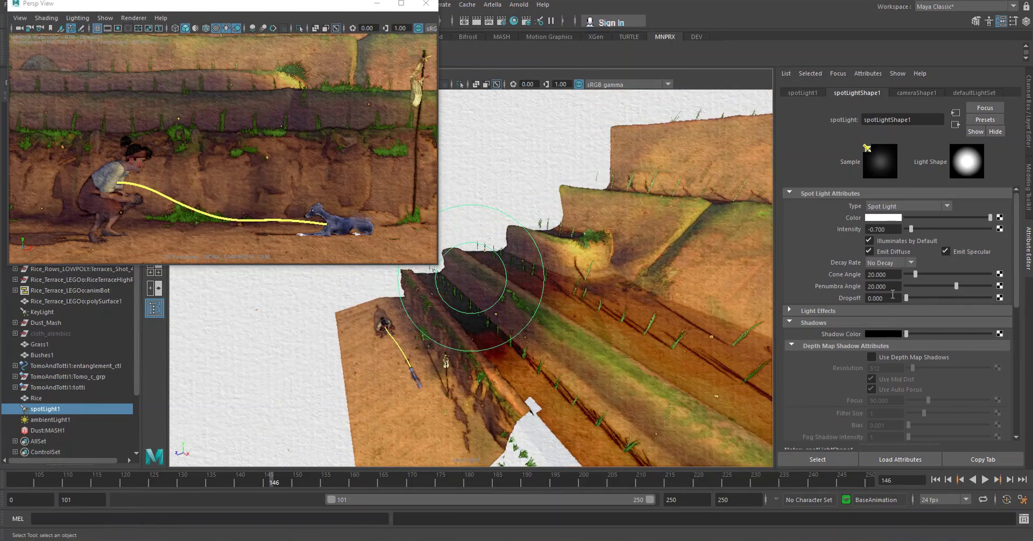
Move the Persp View window down over the lower part of the main view and select spotLight1.
{"action": "left_click_drag", "start_coordinate": [256, 6], "coordinate": [343, 196]}
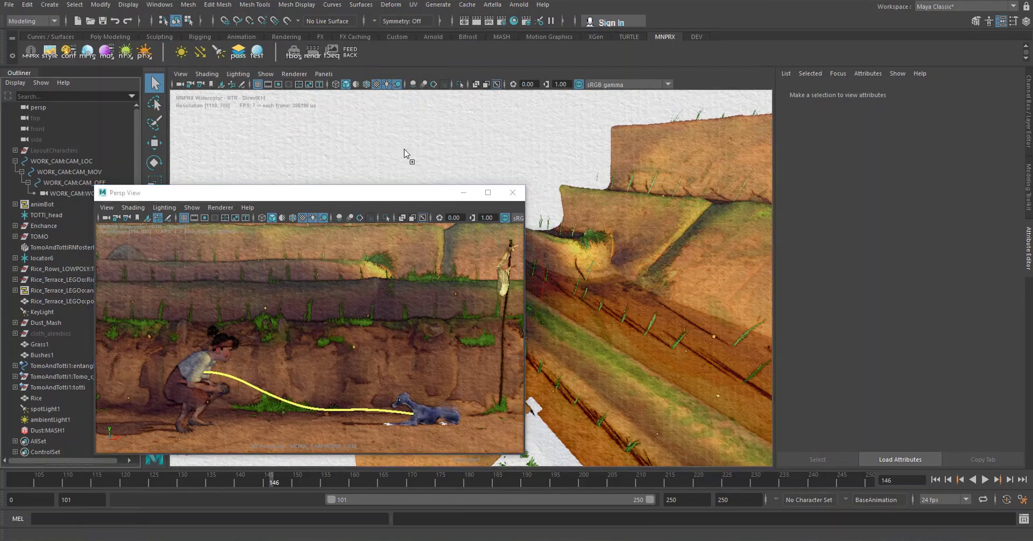
{"action": "left_click_drag", "start_coordinate": [406, 157], "coordinate": [344, 198], "text": "alt"}
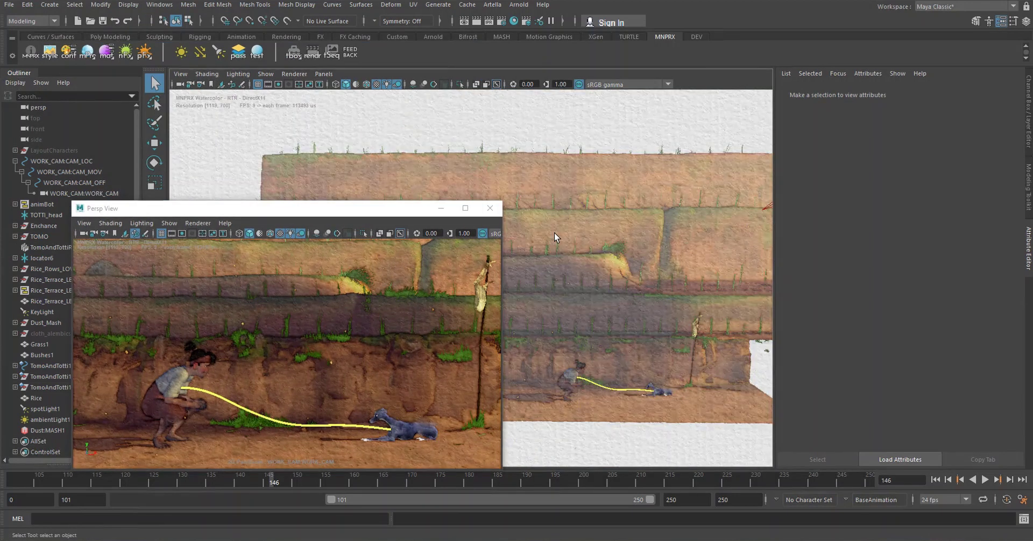
{"action": "left_click", "coordinate": [554, 232]}
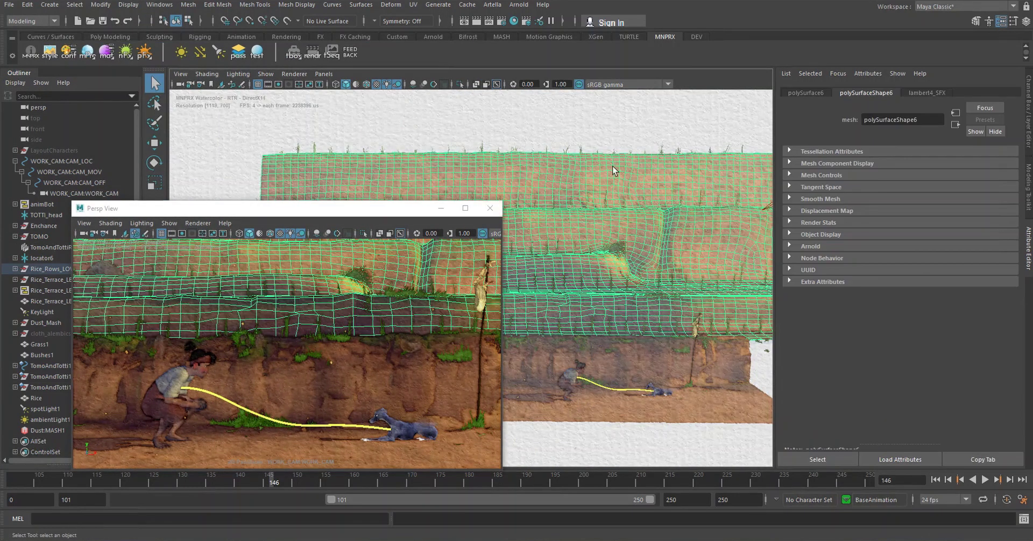
{"action": "left_click", "coordinate": [673, 111]}
{"action": "left_click", "coordinate": [763, 209]}
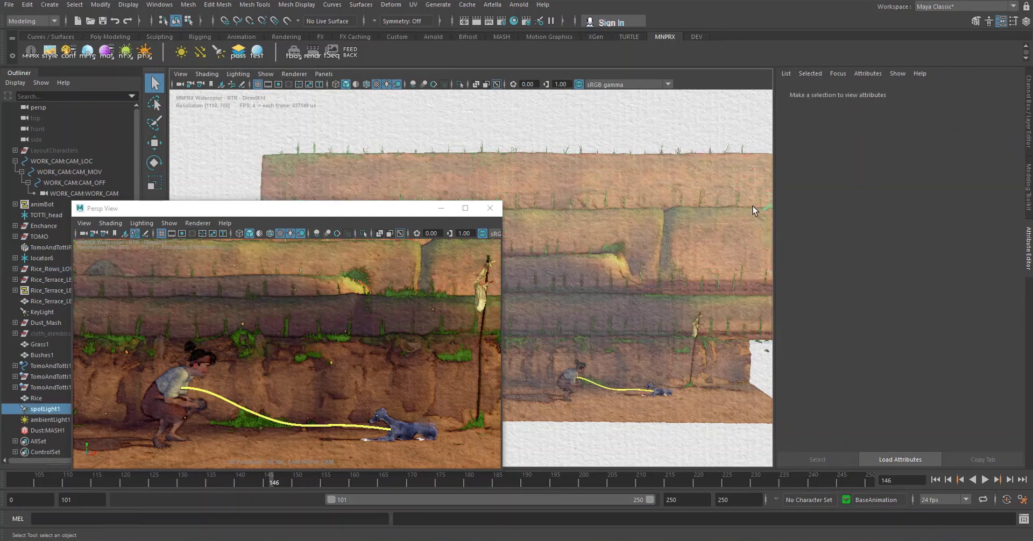
{"action": "scroll", "coordinate": [818, 253], "scroll_direction": "up", "scroll_amount": 6}
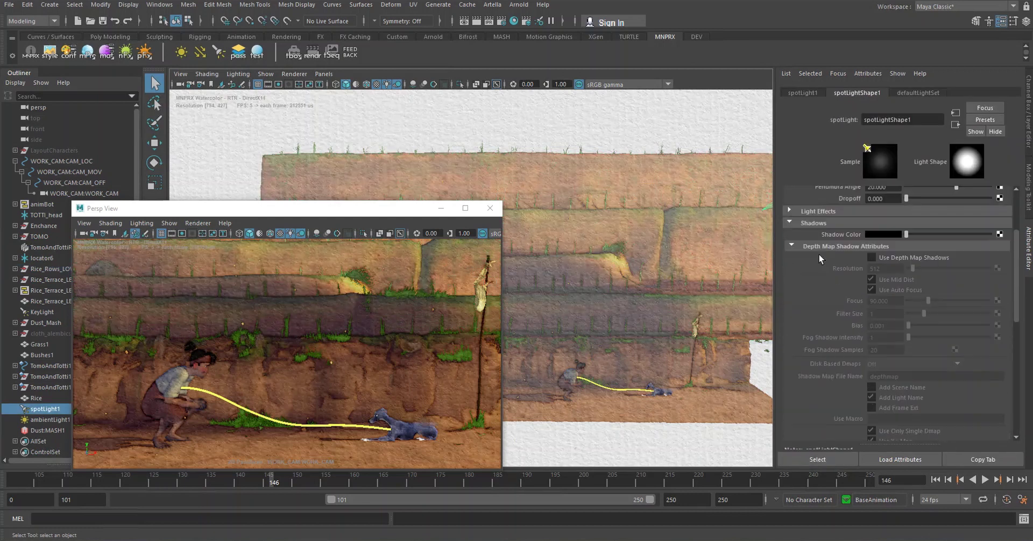
Set the spotlight's intensity to -0.8 and compare the scene with the reference painting.
{"action": "left_click_drag", "start_coordinate": [884, 230], "coordinate": [880, 229]}
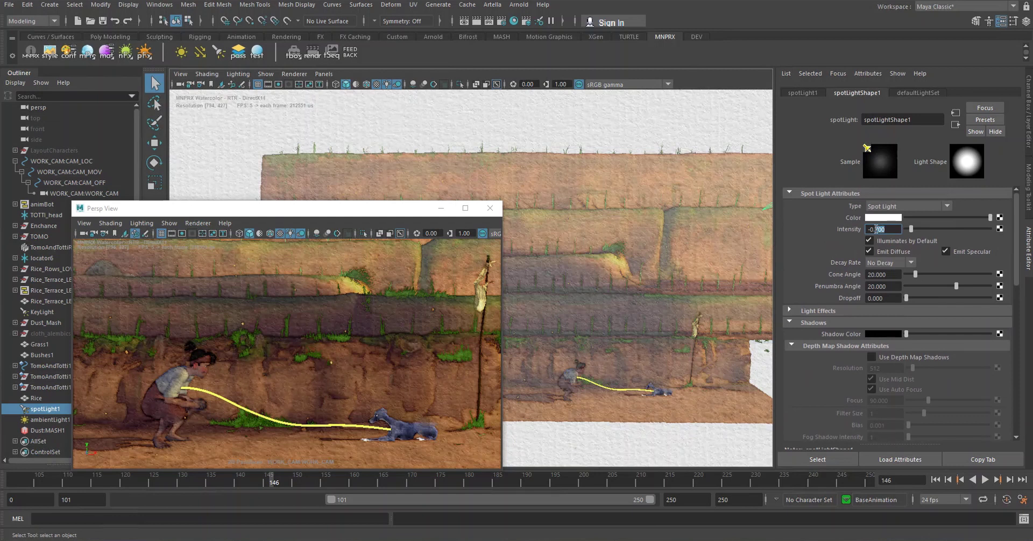
{"action": "type", "text": "8"}
{"action": "key", "text": "Return"}
{"action": "key", "text": "alt+Tab"}
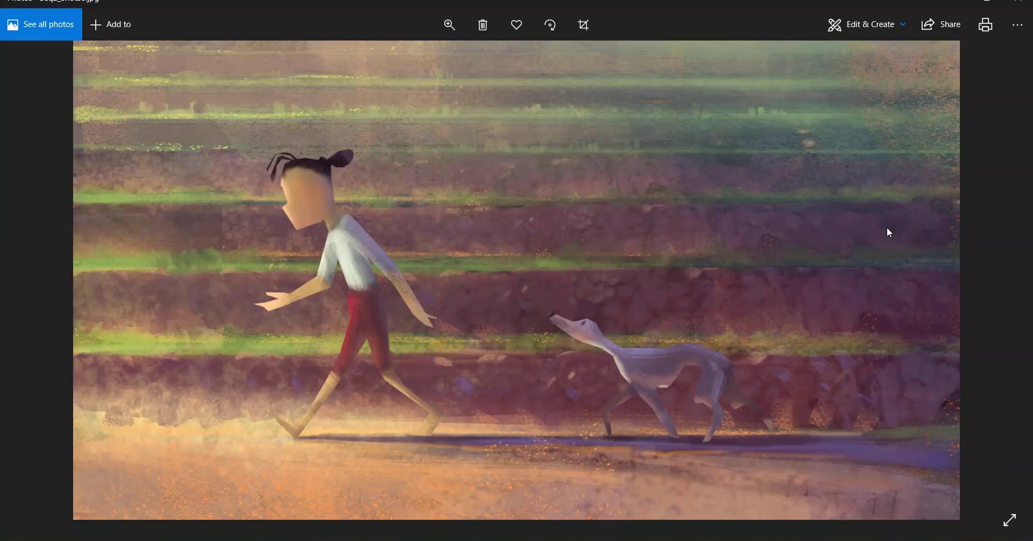
{"action": "key", "text": "alt+Tab"}
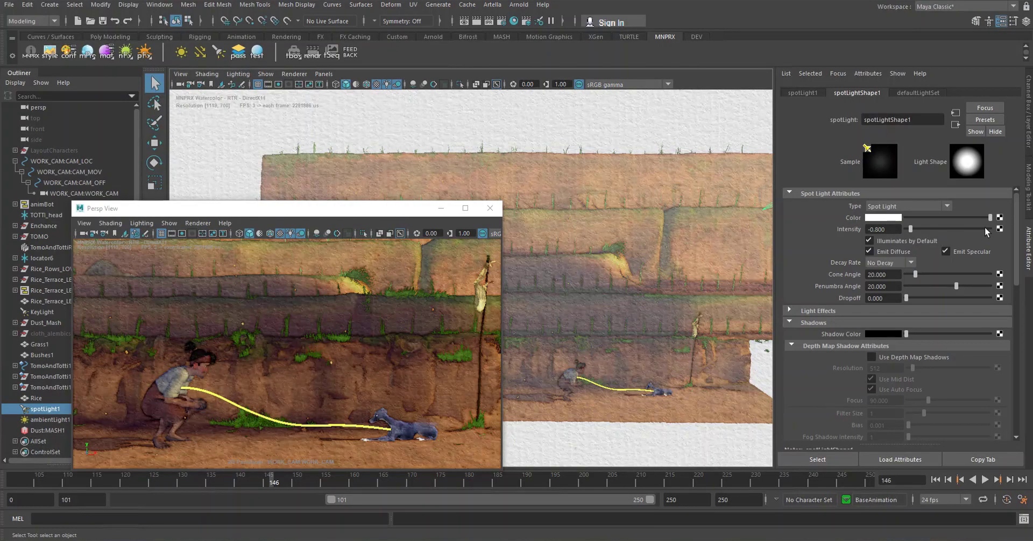
Strengthen the negative spotlight to an intensity of -0.9 and check it against the reference painting.
{"action": "left_click_drag", "start_coordinate": [891, 229], "coordinate": [882, 230]}
{"action": "type", "text": "9"}
{"action": "key", "text": "Return"}
{"action": "key", "text": "alt+Tab"}
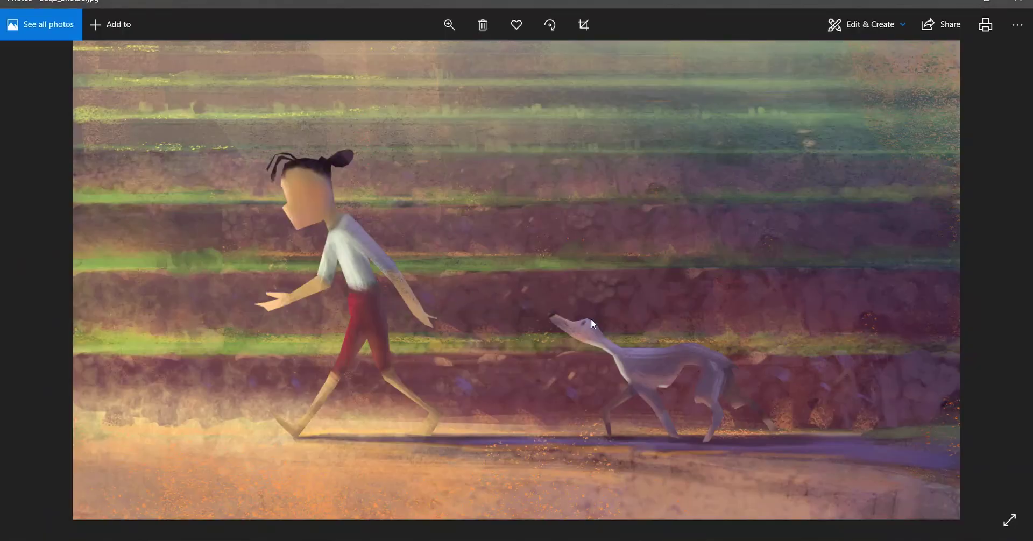
{"action": "key", "text": "alt+Tab"}
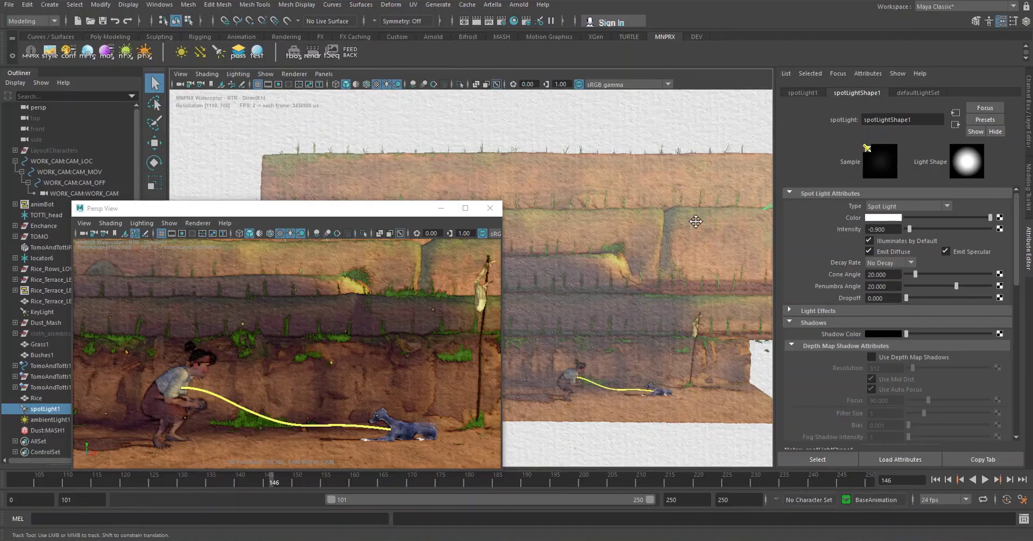
Set the spotlight's cone angle to 23 and rotate the light slightly to re-aim it at the terraces.
{"action": "left_click_drag", "start_coordinate": [737, 215], "coordinate": [605, 244], "text": "alt"}
{"action": "key", "text": "alt+Tab"}
{"action": "key", "text": "alt+Tab"}
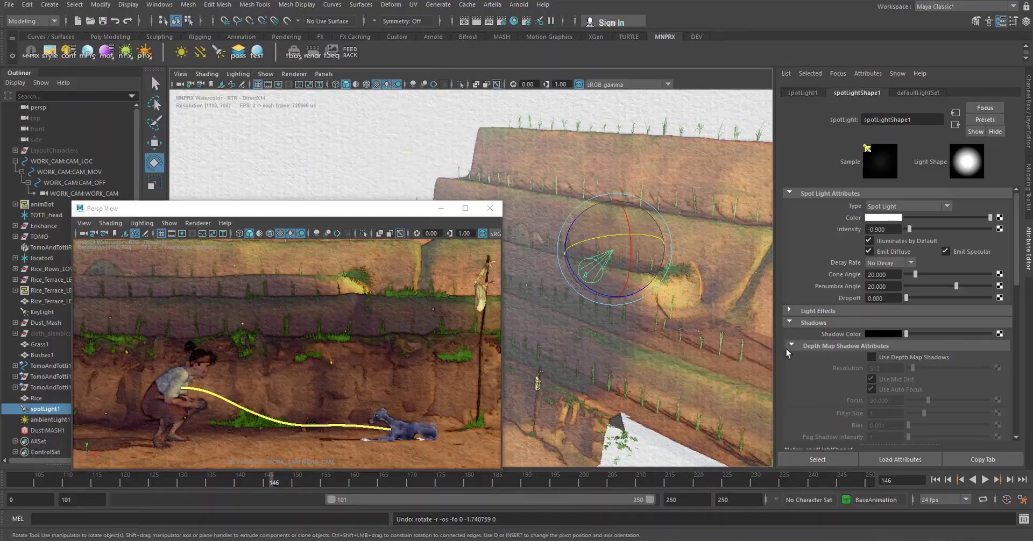
{"action": "left_click", "coordinate": [874, 275]}
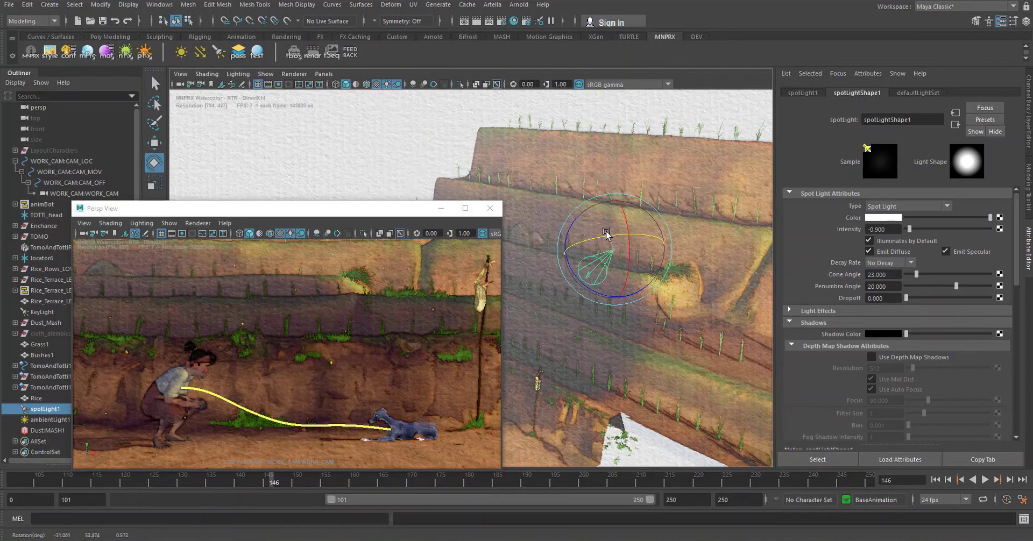
{"action": "key", "text": "alt+Tab"}
Move the Persp View window up and enlarge it to judge the rotated spotlight's effect on the shot.
{"action": "key", "text": "alt+Tab"}
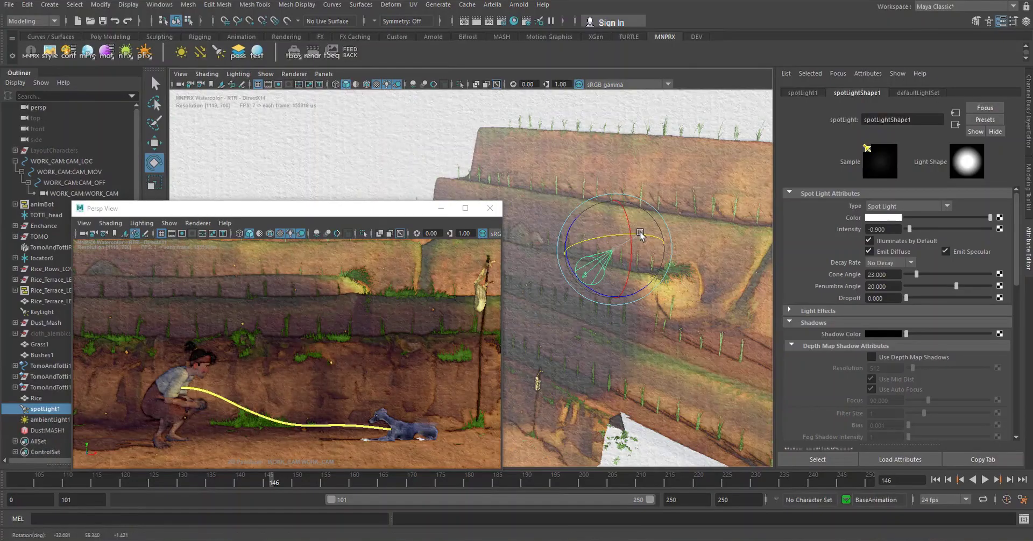
{"action": "left_click_drag", "start_coordinate": [342, 213], "coordinate": [307, 130]}
{"action": "key", "text": "alt+Tab"}
{"action": "key", "text": "alt+Tab"}
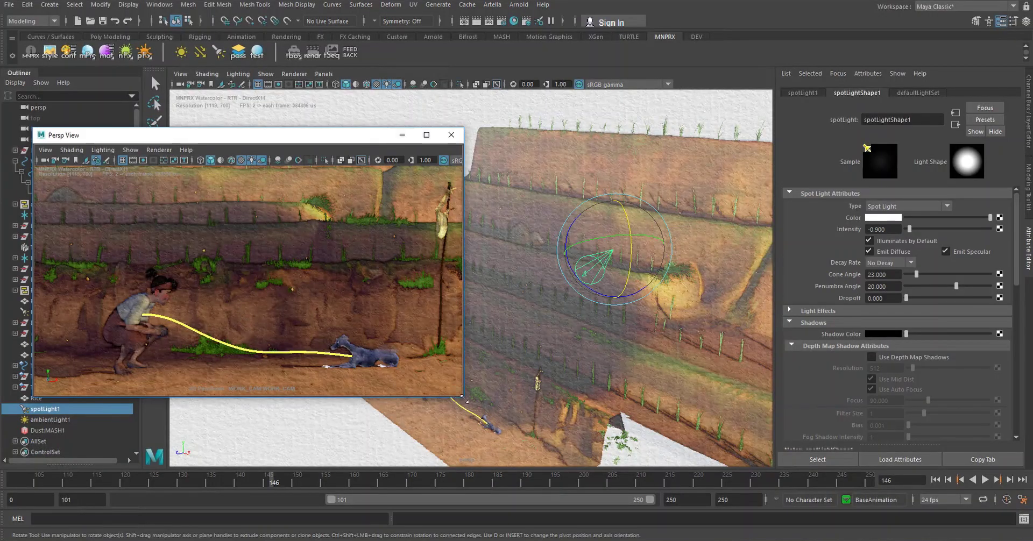
{"action": "left_click_drag", "start_coordinate": [477, 415], "coordinate": [639, 482]}
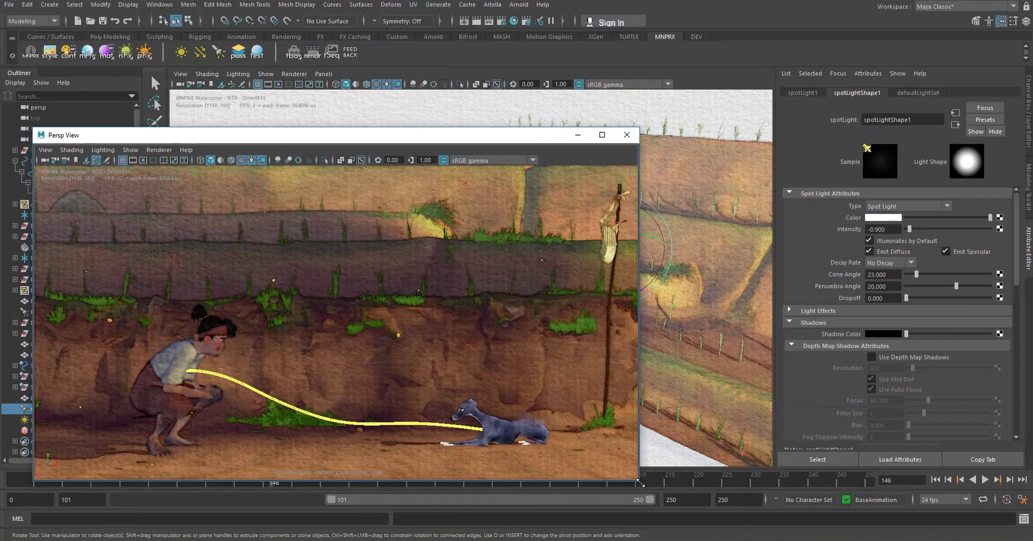
{"action": "left_click_drag", "start_coordinate": [288, 138], "coordinate": [287, 118]}
Select the grass, open its grass_SFX material and set the shade color to the dark orange from the color history.
{"action": "left_click", "coordinate": [497, 220]}
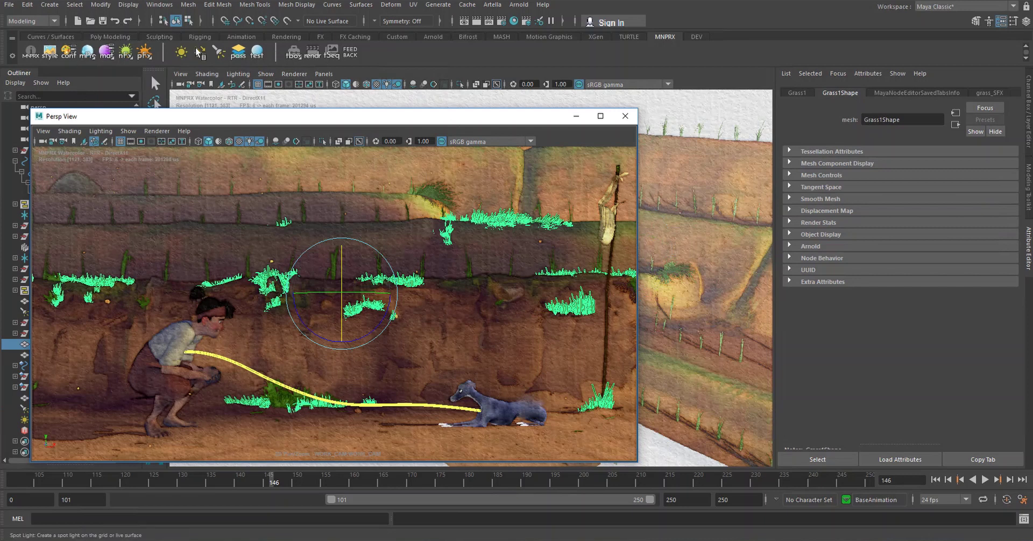
{"action": "left_click", "coordinate": [107, 54]}
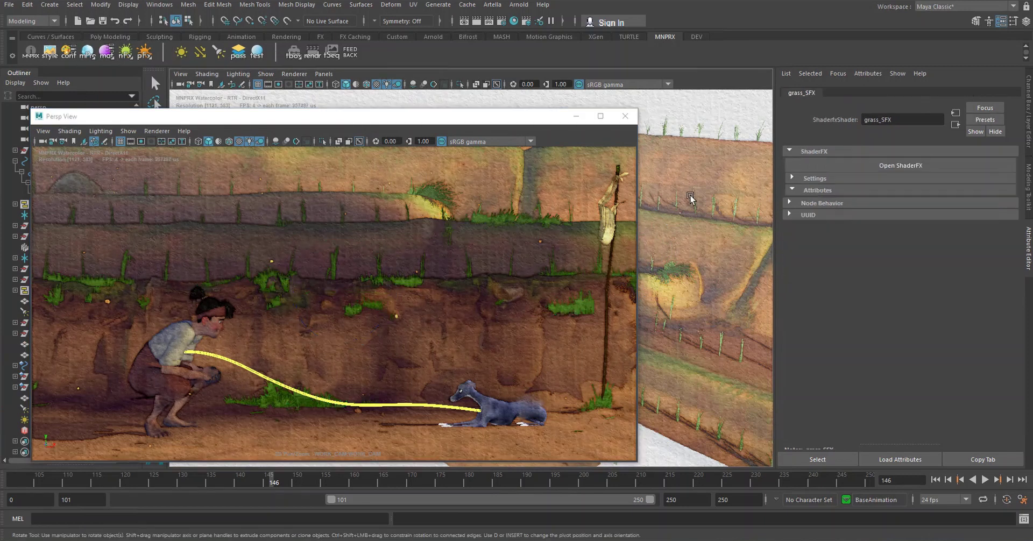
{"action": "left_click", "coordinate": [880, 190]}
{"action": "scroll", "coordinate": [838, 311], "scroll_direction": "down", "scroll_amount": 1}
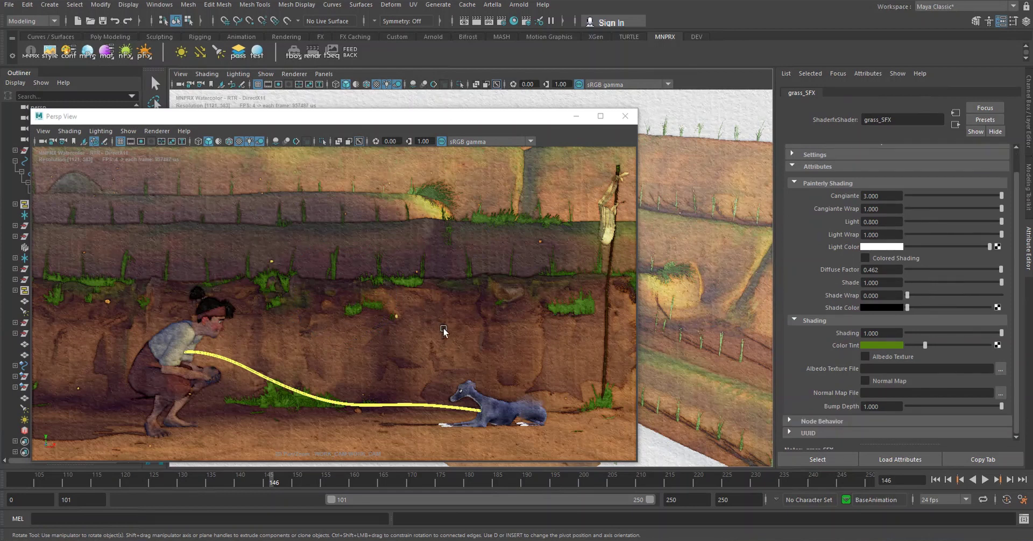
{"action": "left_click", "coordinate": [879, 308]}
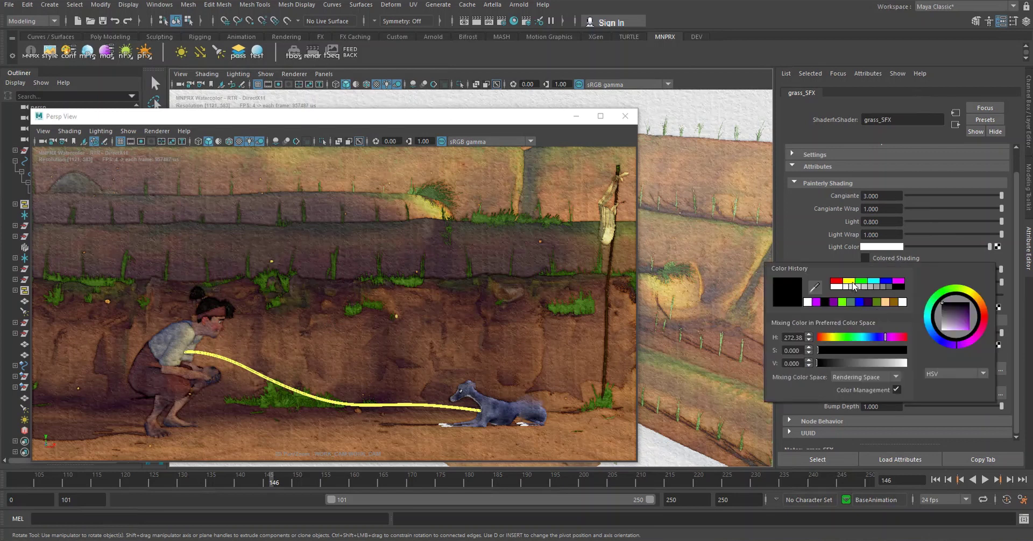
{"action": "left_click", "coordinate": [892, 303]}
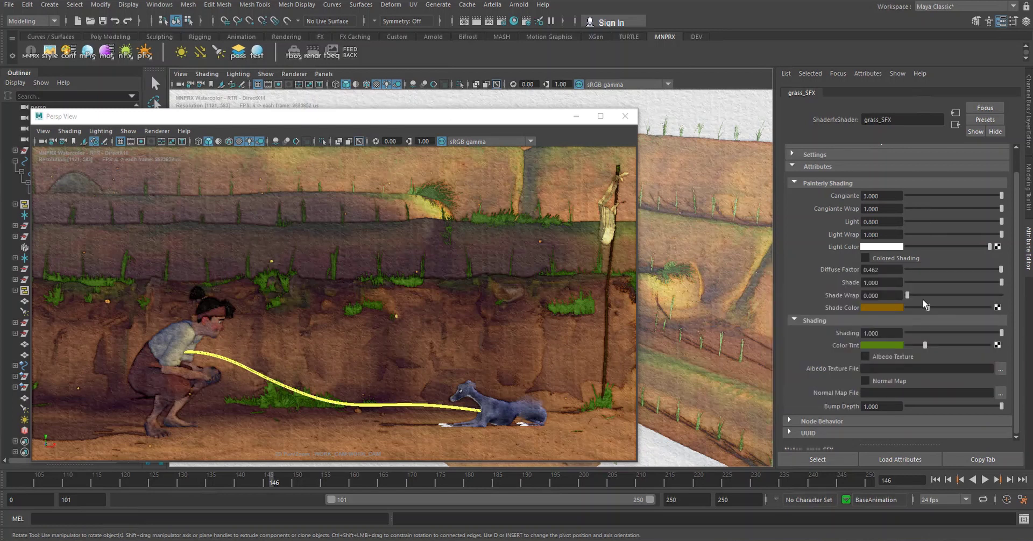
Brighten the grass material's shade color to full orange, with shade wrap 1 and diffuse factor 0.6, leaving colored shading off.
{"action": "left_click", "coordinate": [892, 261]}
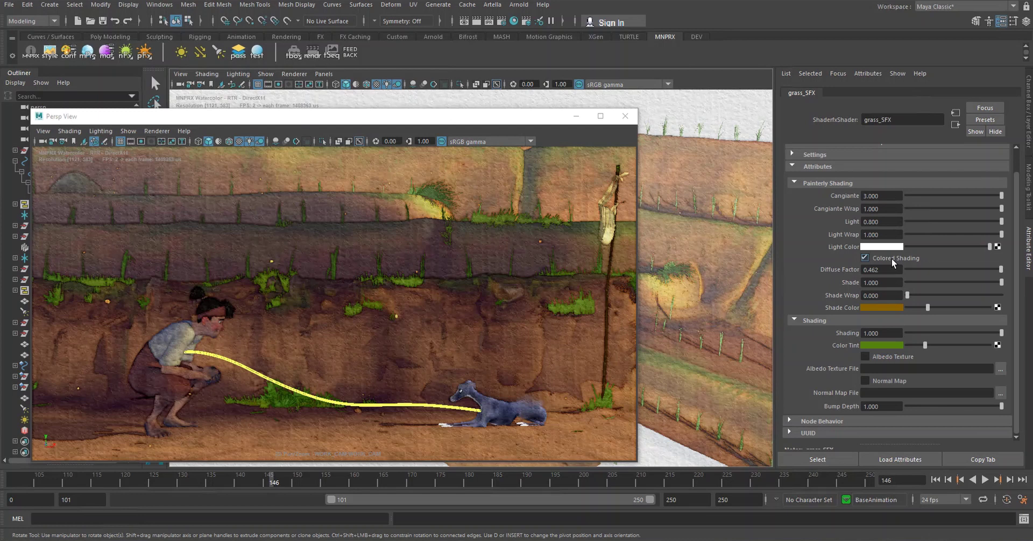
{"action": "left_click", "coordinate": [893, 260]}
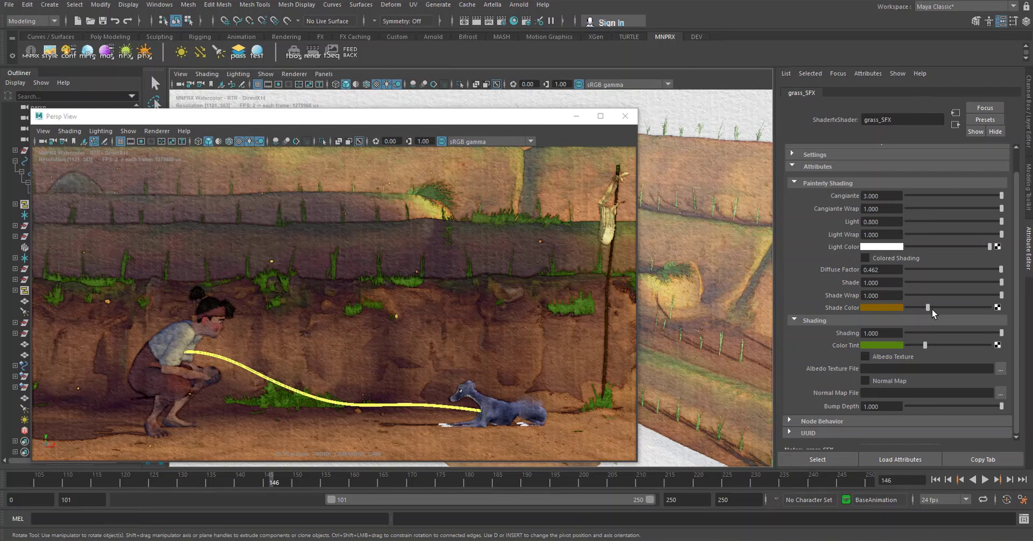
{"action": "left_click_drag", "start_coordinate": [929, 308], "coordinate": [1032, 311]}
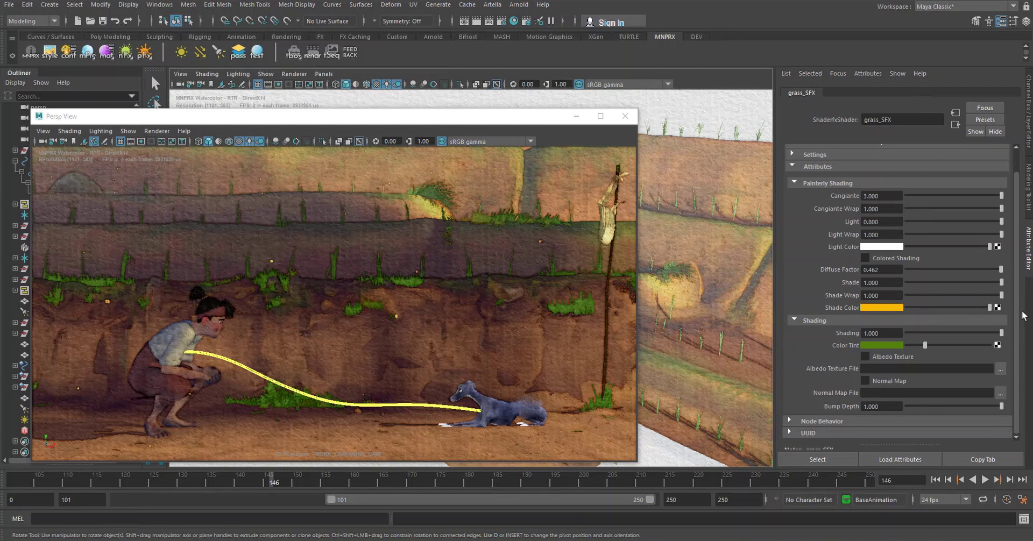
{"action": "left_click", "coordinate": [953, 269]}
Select the bushes, open their bushes_SFX material and set the shade color to purple.
{"action": "left_click", "coordinate": [433, 193]}
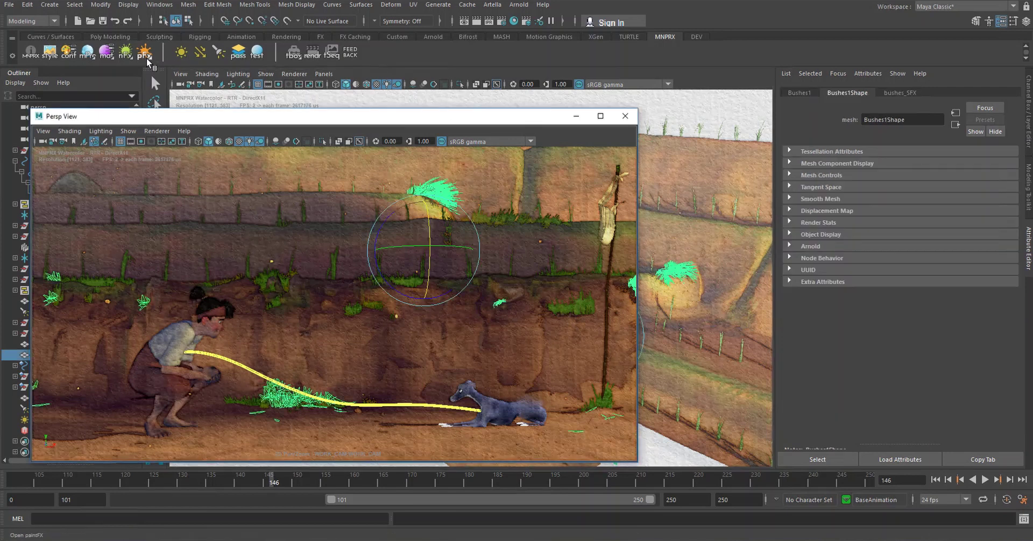
{"action": "left_click", "coordinate": [109, 50]}
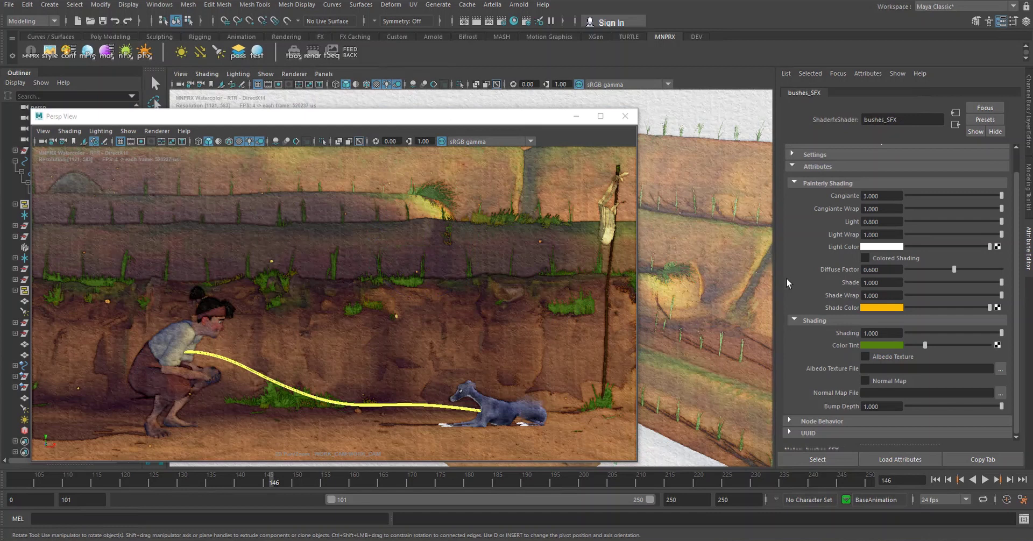
{"action": "left_click", "coordinate": [884, 307]}
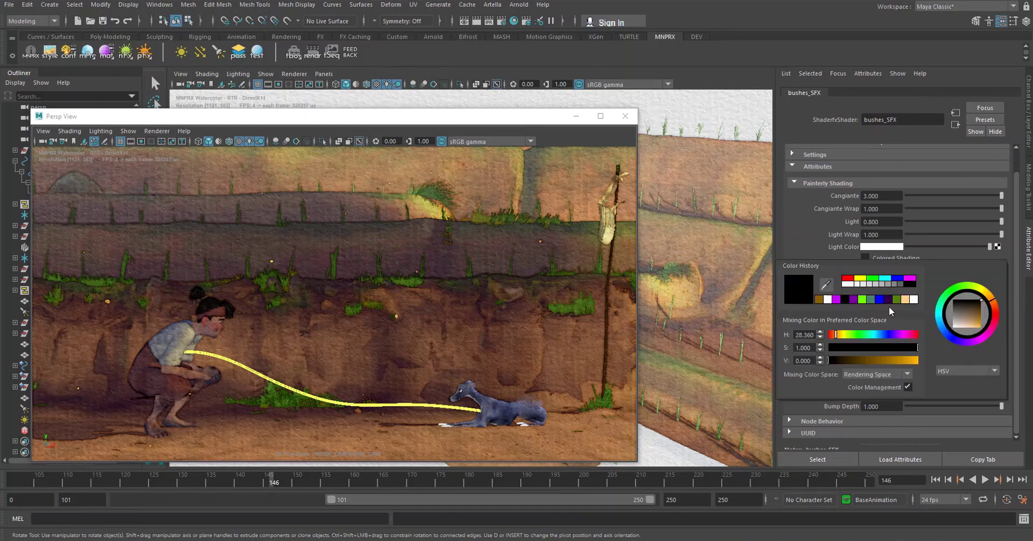
{"action": "left_click", "coordinate": [856, 300]}
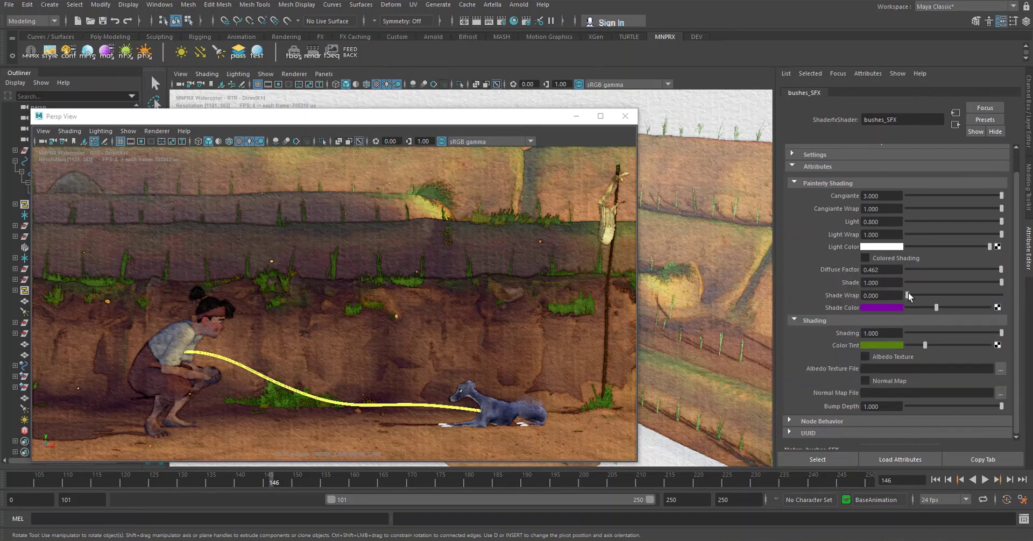
Set the bushes material's shade wrap to 1 and its diffuse factor to 0.6.
{"action": "left_click_drag", "start_coordinate": [908, 295], "coordinate": [1002, 296]}
{"action": "left_click_drag", "start_coordinate": [888, 270], "coordinate": [826, 265]}
{"action": "type", "text": "0.6"}
{"action": "key", "text": "Return"}
{"action": "scroll", "coordinate": [871, 246], "scroll_direction": "up", "scroll_amount": 1}
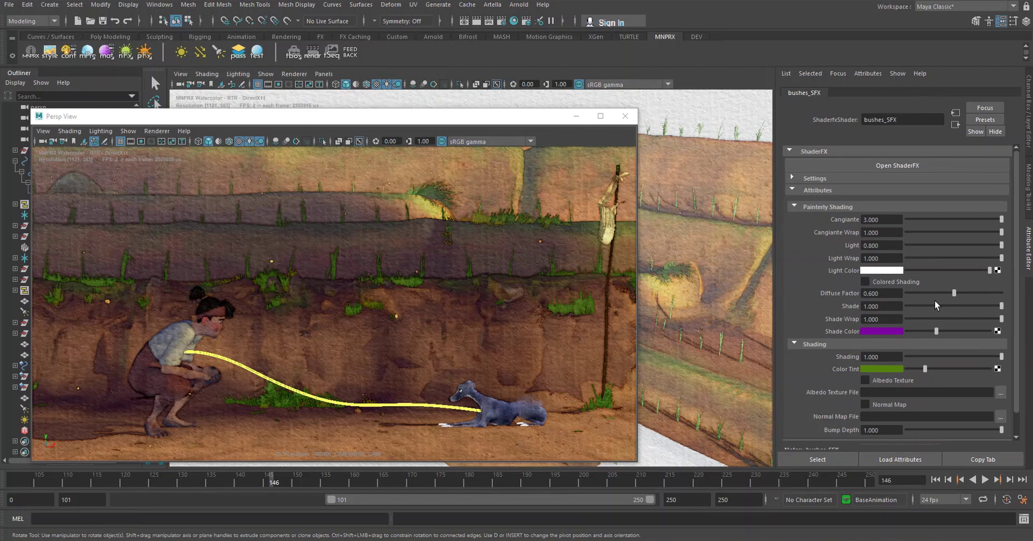
Try yellow as the bushes material's shade color with colored shading on, then turn colored shading off and choose blue.
{"action": "left_click", "coordinate": [889, 331]}
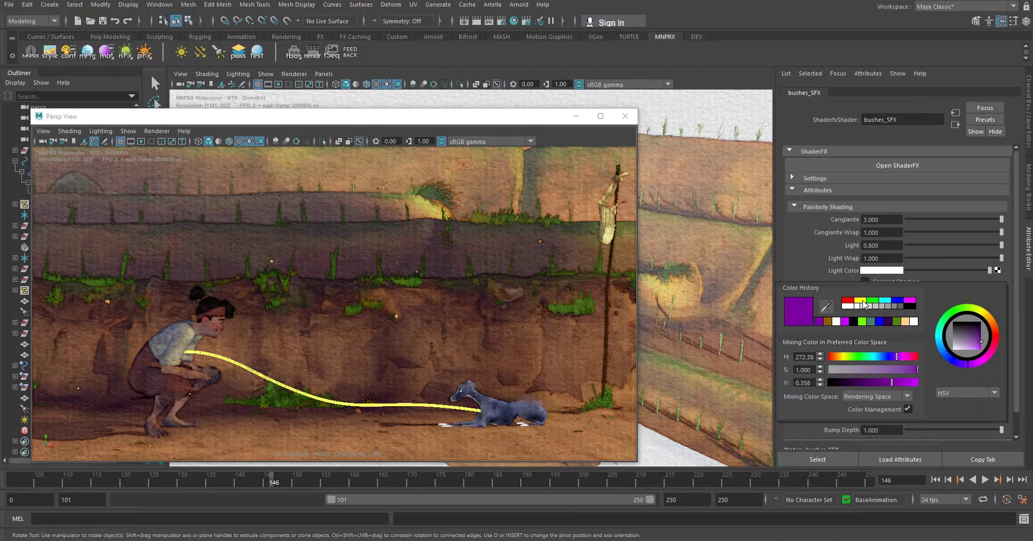
{"action": "left_click", "coordinate": [862, 301]}
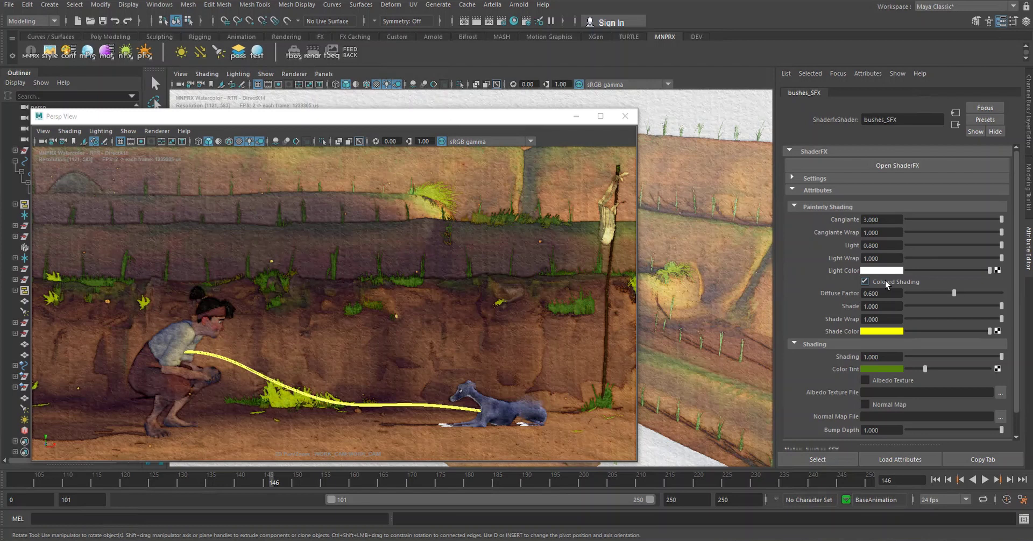
{"action": "left_click", "coordinate": [880, 332]}
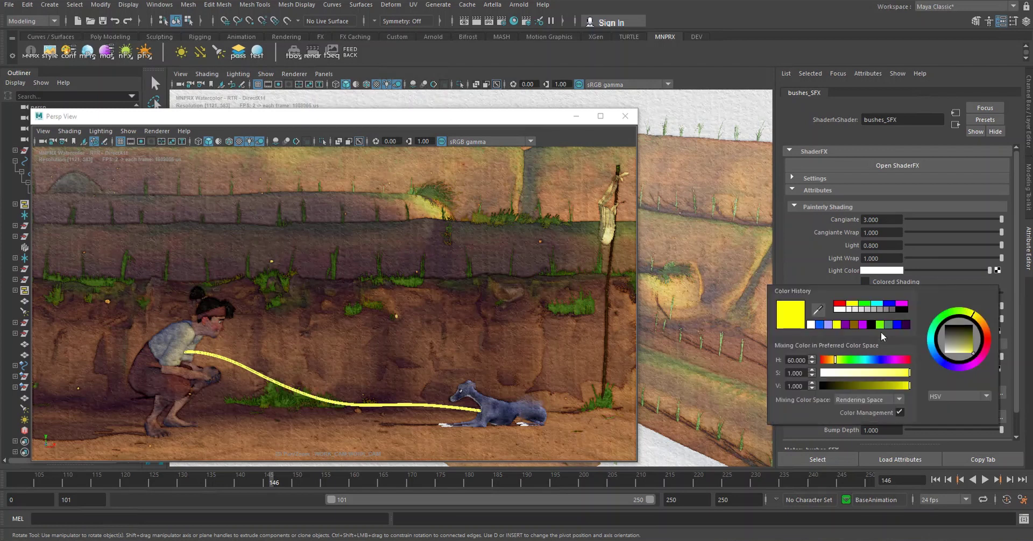
{"action": "left_click", "coordinate": [819, 324]}
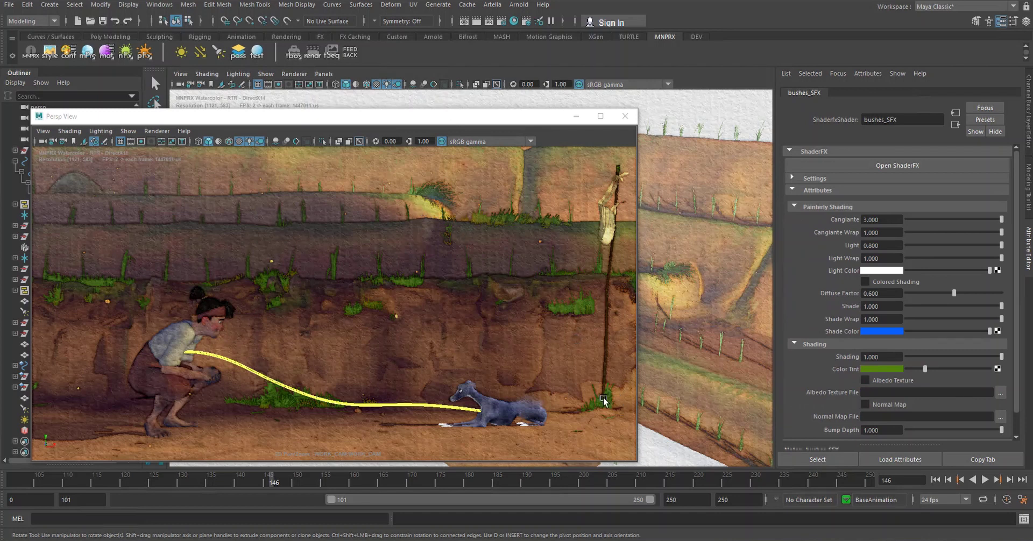
Bring up the grass_SFX material again and move the Persp View window down a little.
{"action": "left_click", "coordinate": [501, 273]}
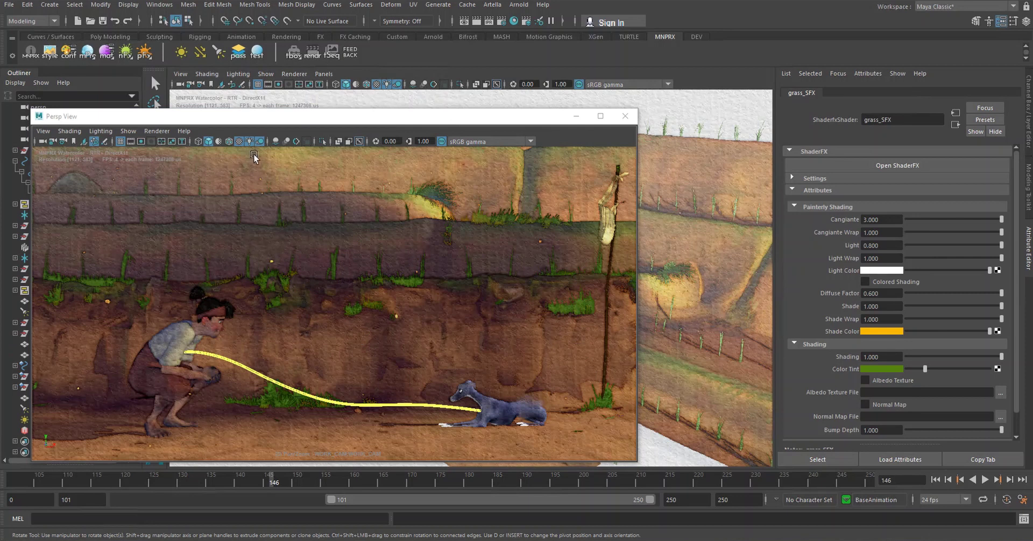
{"action": "left_click_drag", "start_coordinate": [263, 121], "coordinate": [264, 154]}
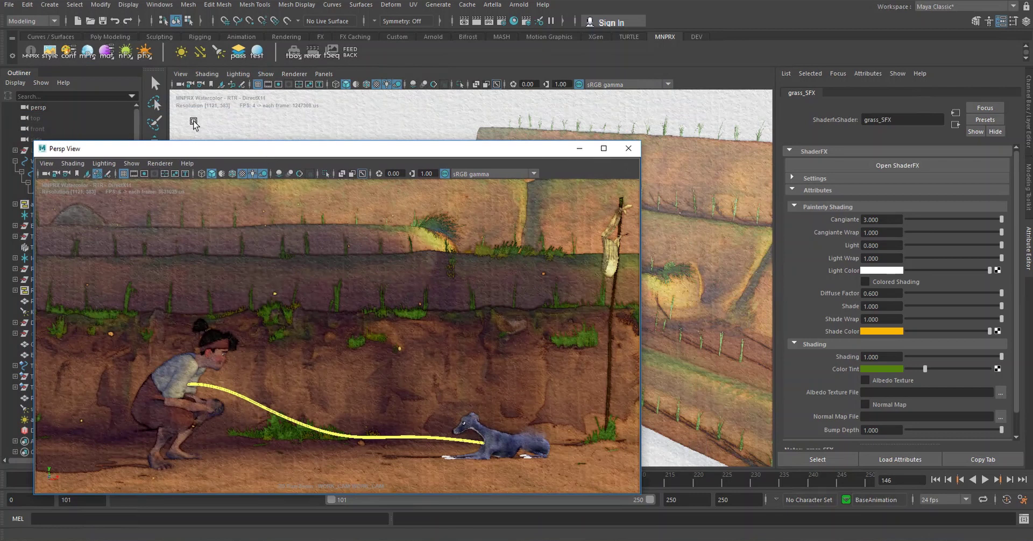
{"action": "key", "text": "e"}
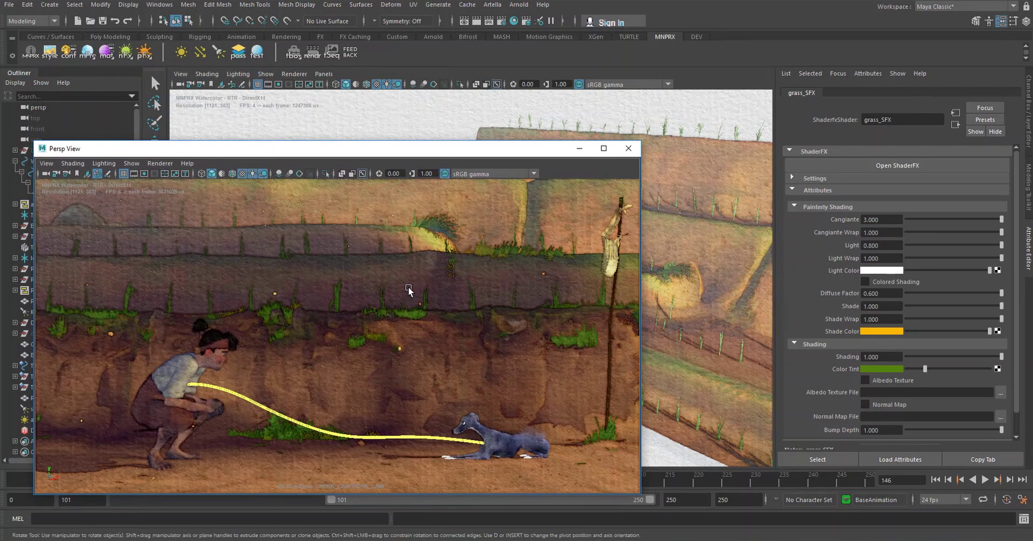